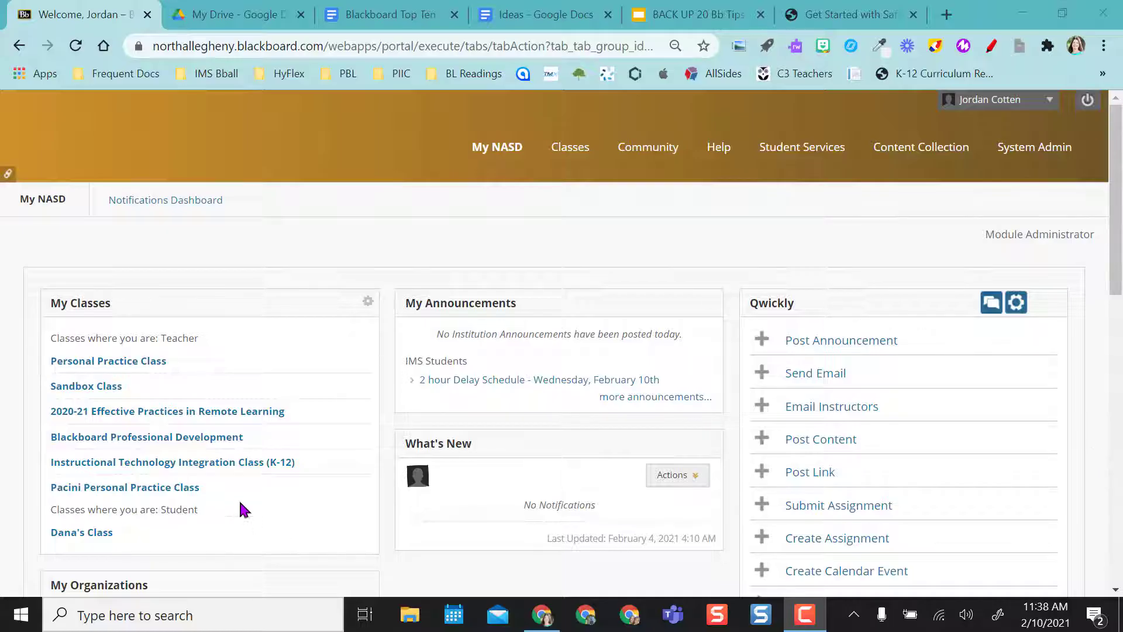
Step: Go to the K-12 course's Class Content, Test Area, Cotten's Resources and open the assignment menu
left_click(177, 466)
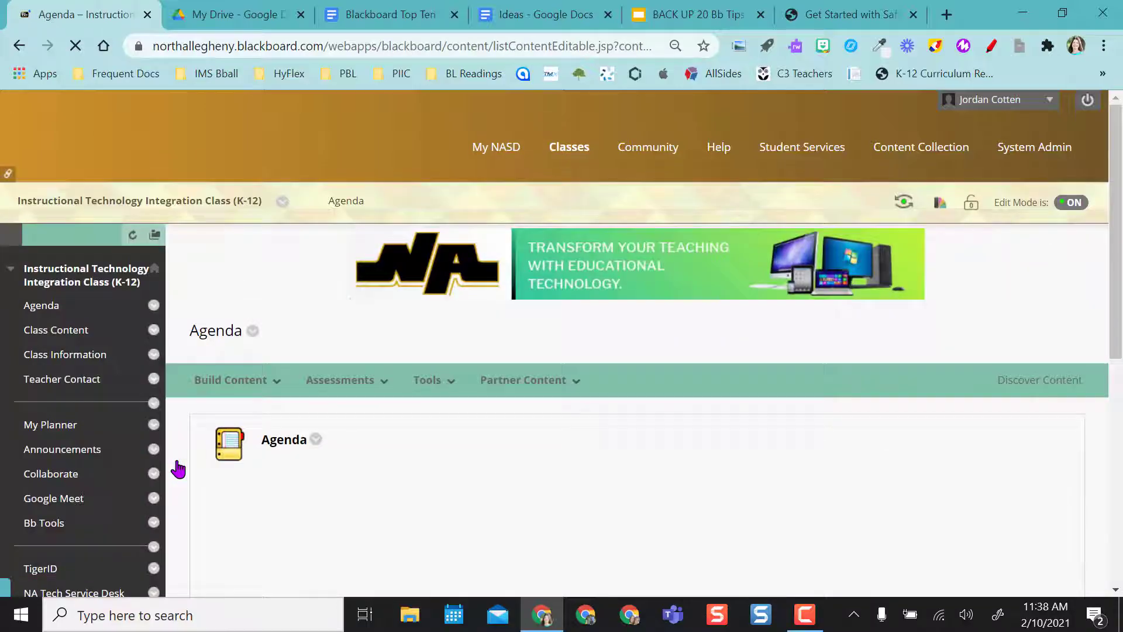
left_click(64, 335)
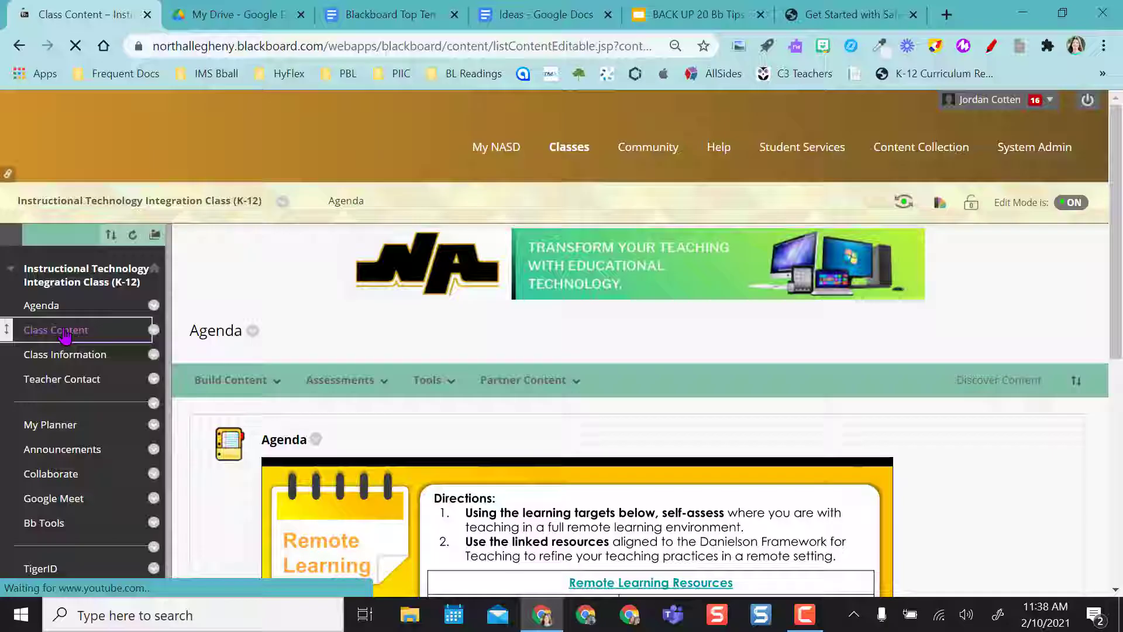
scroll(477, 426, "down", 5)
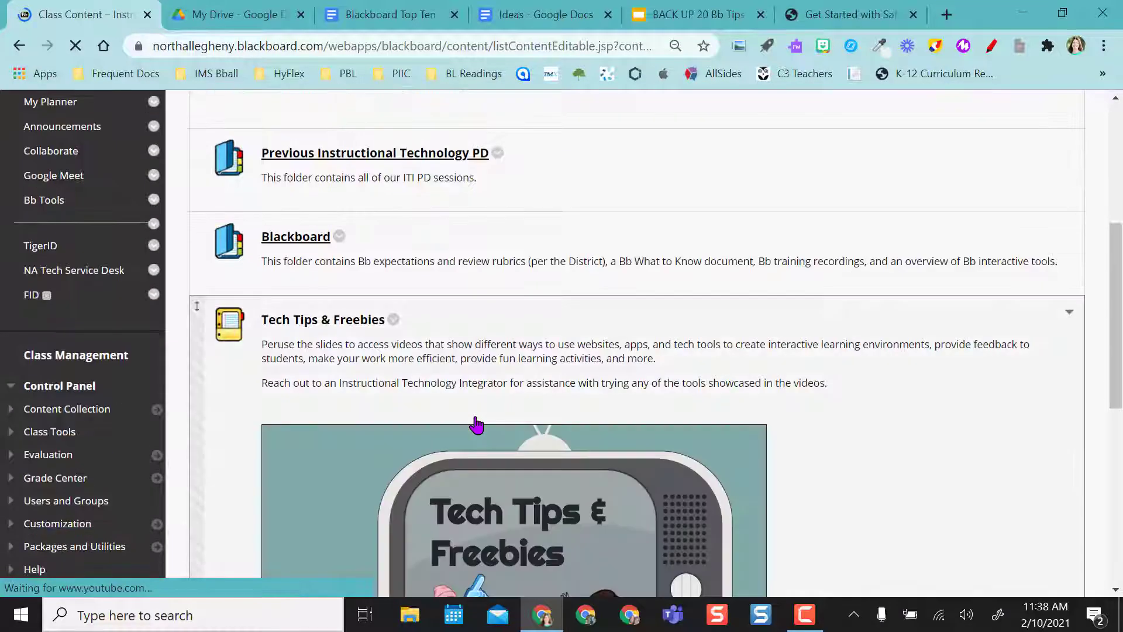
scroll(477, 425, "down", 6)
left_click(293, 345)
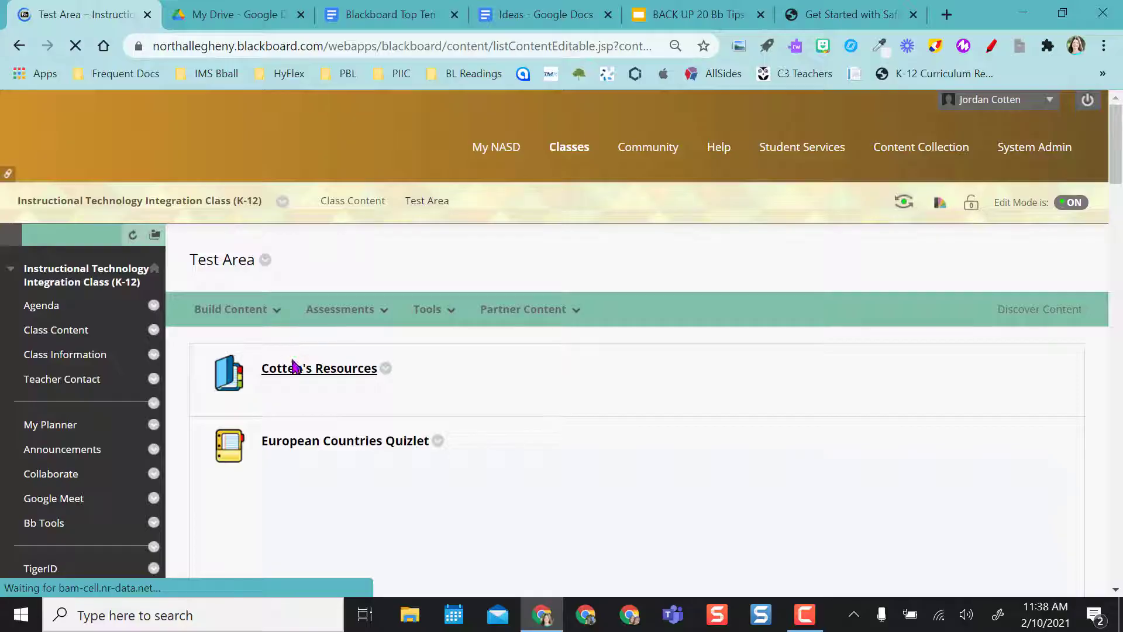
left_click(296, 369)
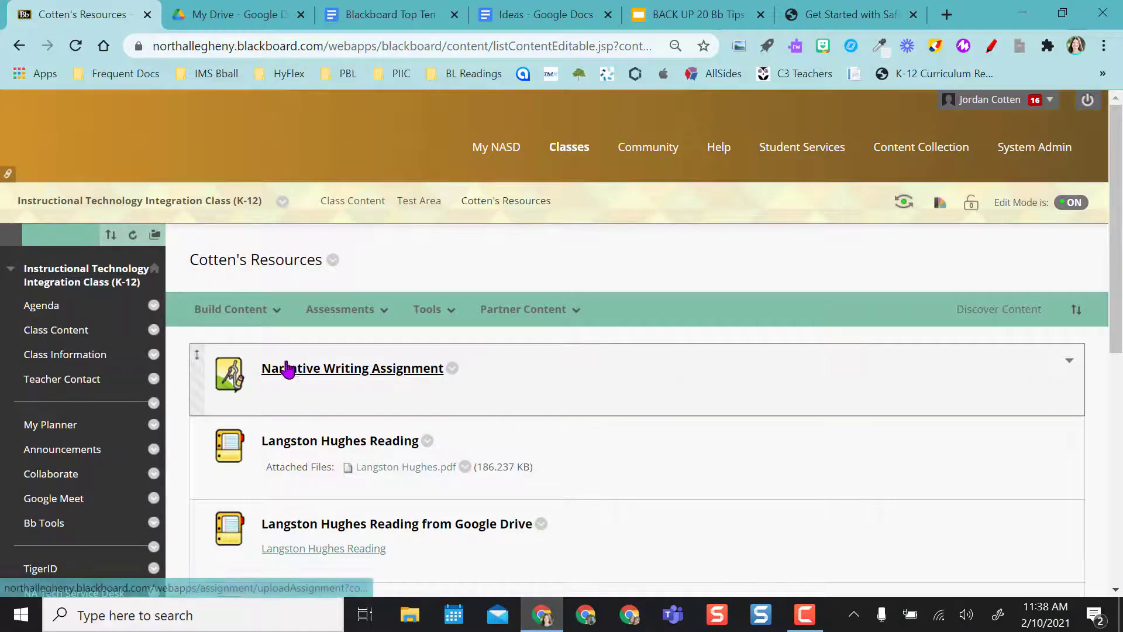
left_click(361, 320)
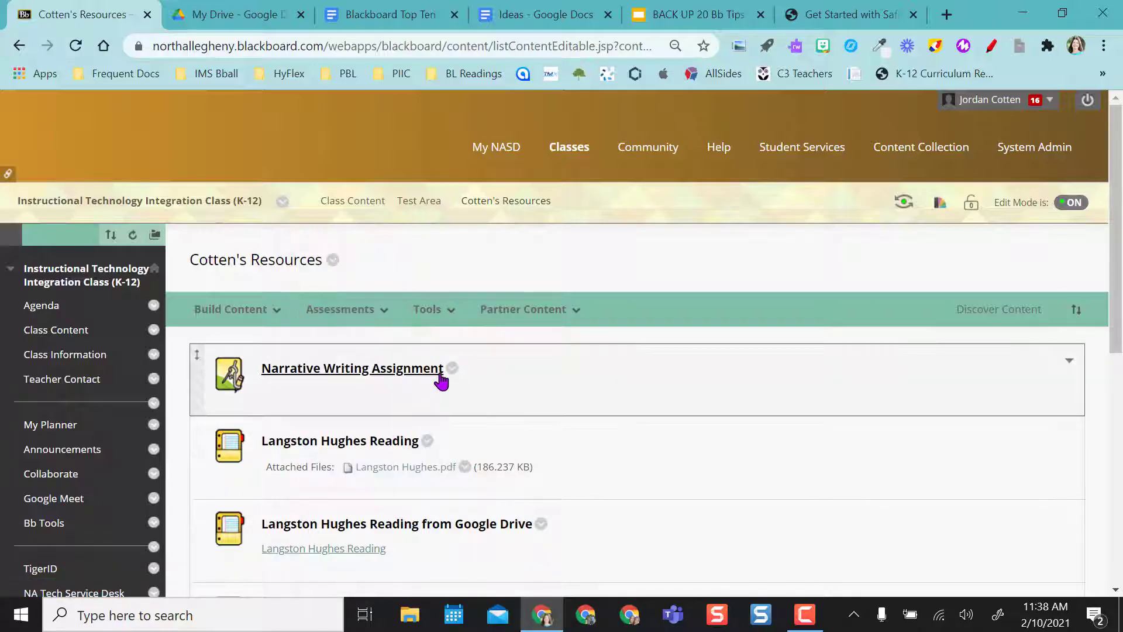
left_click(452, 377)
Step: Edit the Narrative Writing Assignment, expand the full toolbar, and scroll to Submission Details
left_click(482, 134)
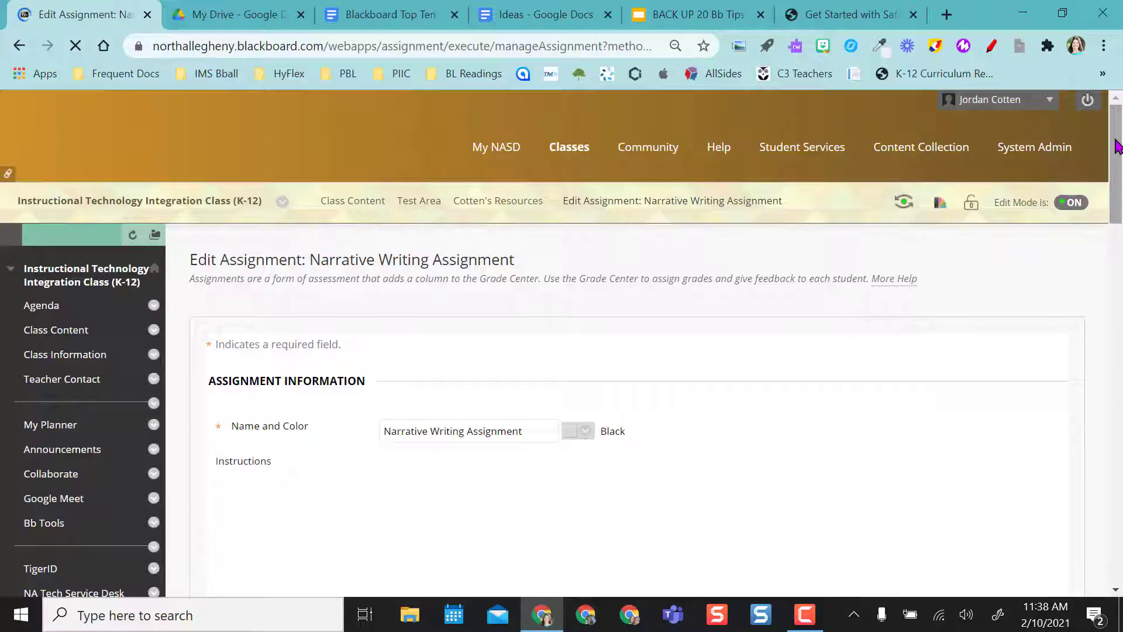
scroll(1119, 166, "down", 4)
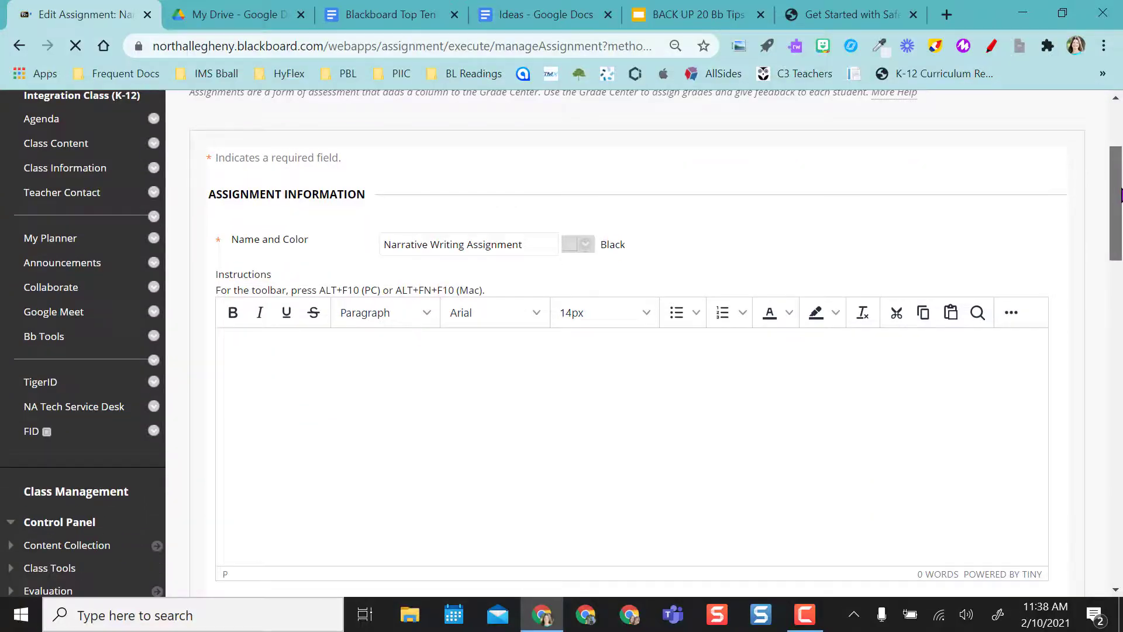
left_click(1011, 496)
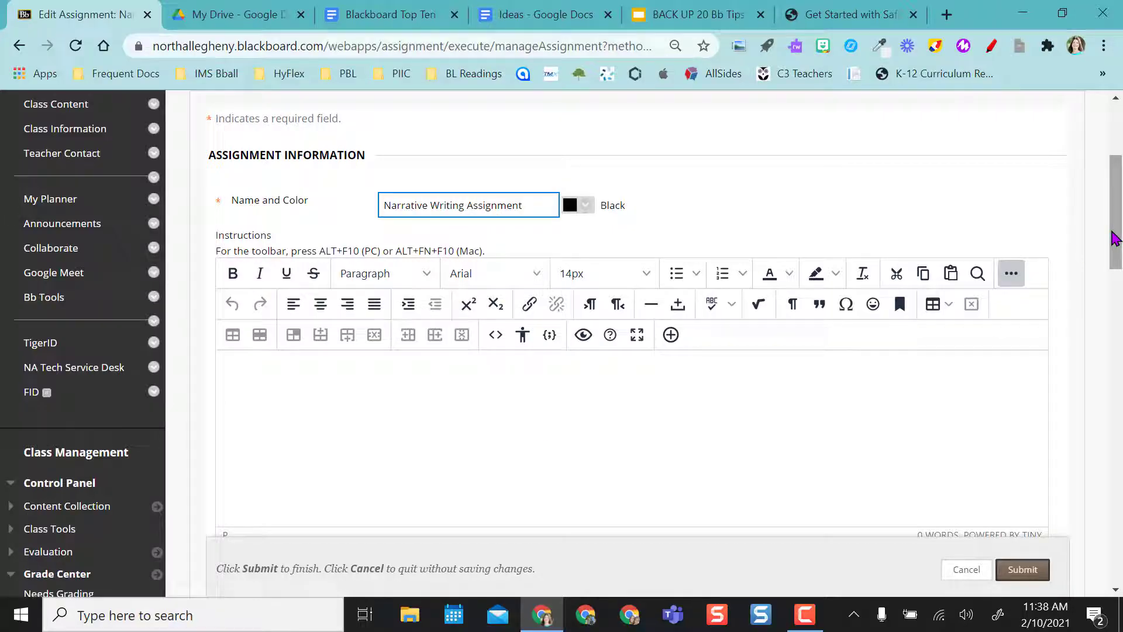
scroll(1110, 238, "down", 4)
scroll(1111, 263, "down", 3)
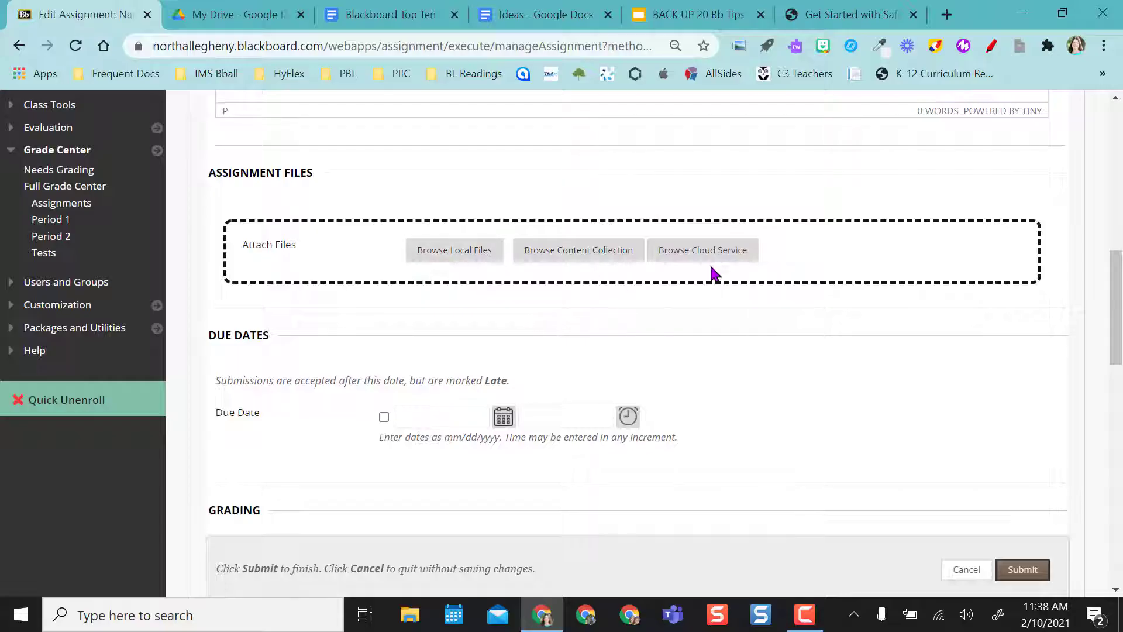
scroll(774, 341, "down", 1)
scroll(774, 347, "down", 1)
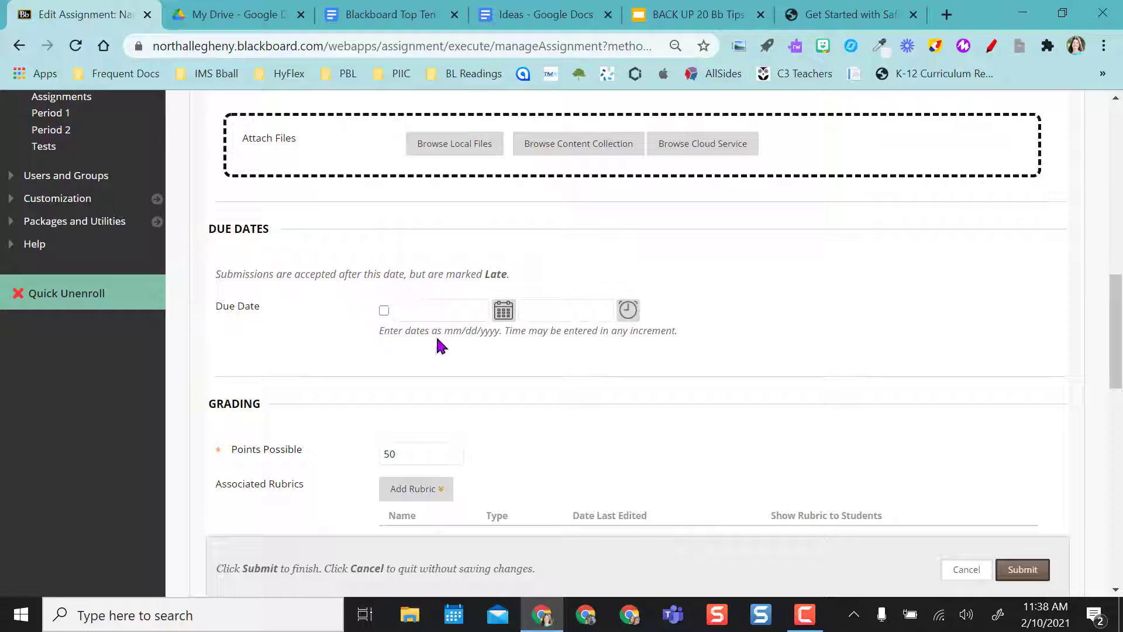
scroll(830, 335, "down", 2)
scroll(830, 333, "down", 1)
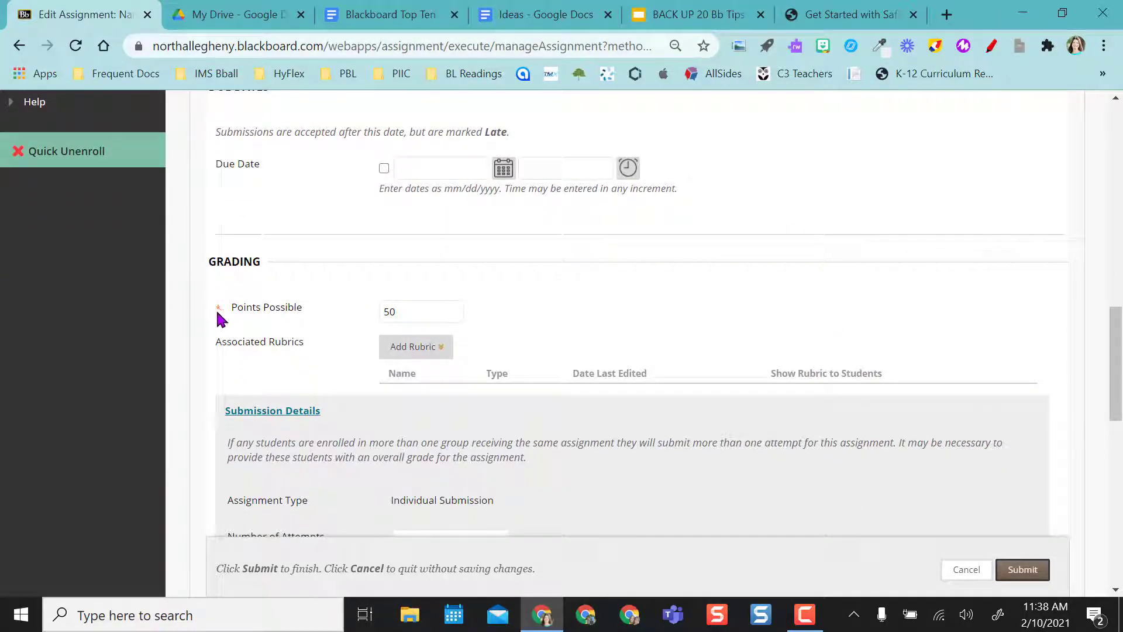
scroll(683, 327, "down", 3)
scroll(683, 327, "down", 1)
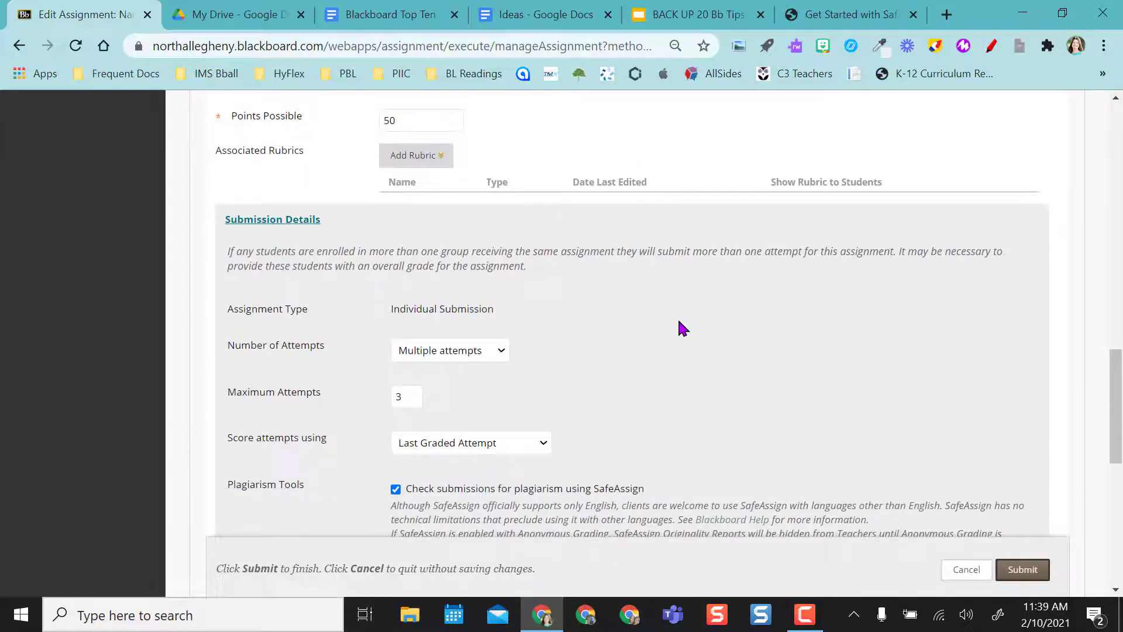
scroll(683, 327, "down", 3)
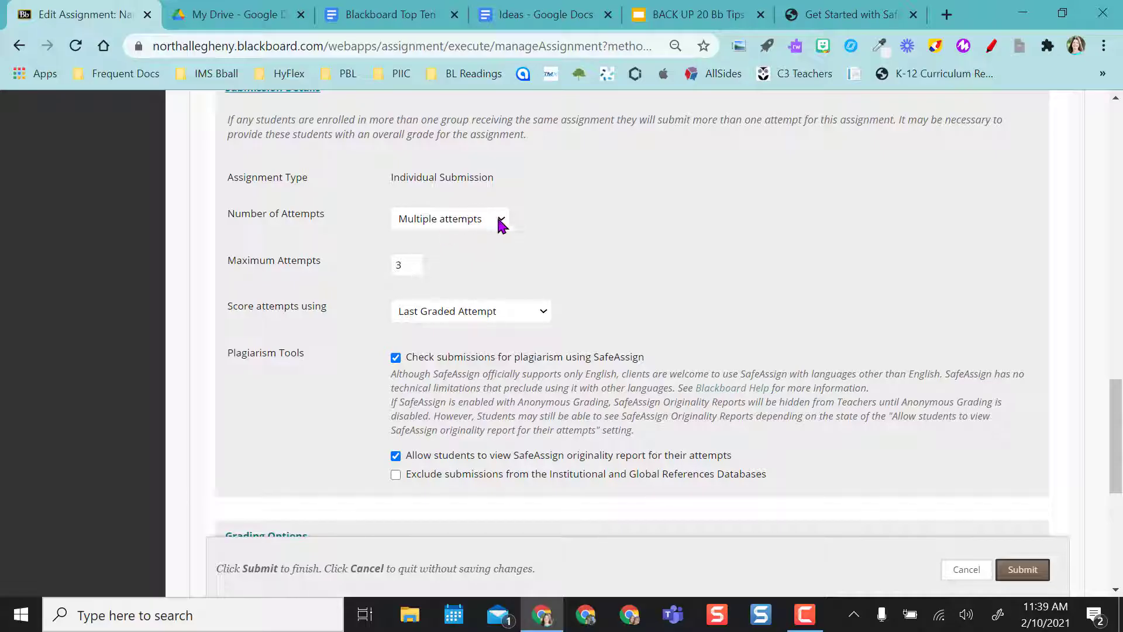
Step: Keep Multiple attempts as the assignment's attempt setting, with 3 attempts allowed
left_click(499, 221)
left_click(595, 216)
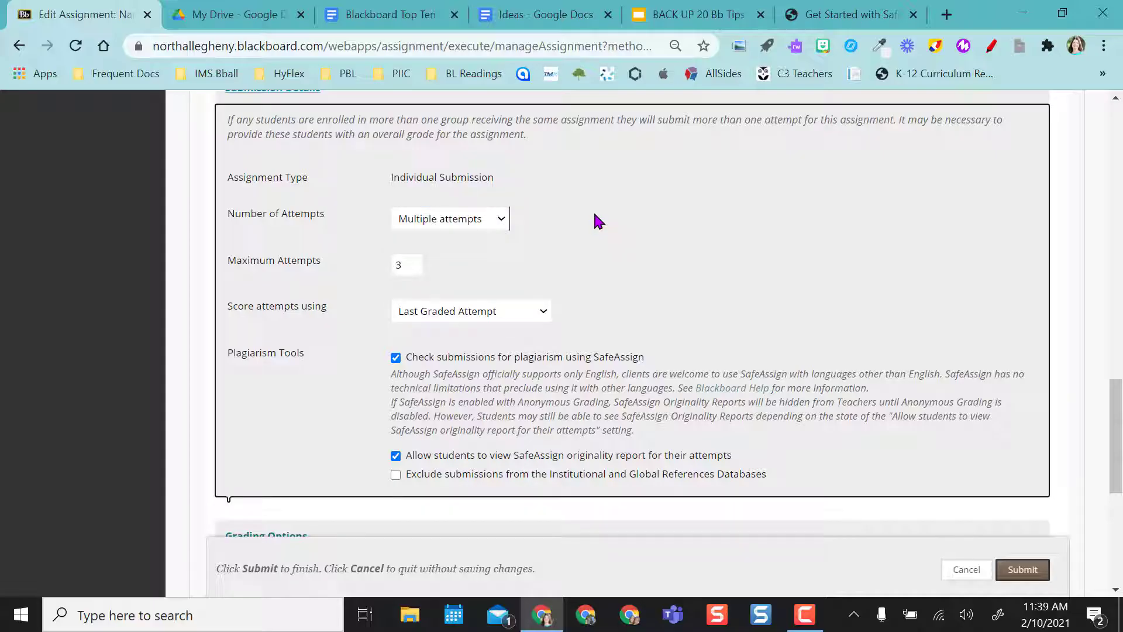
scroll(647, 281, "down", 2)
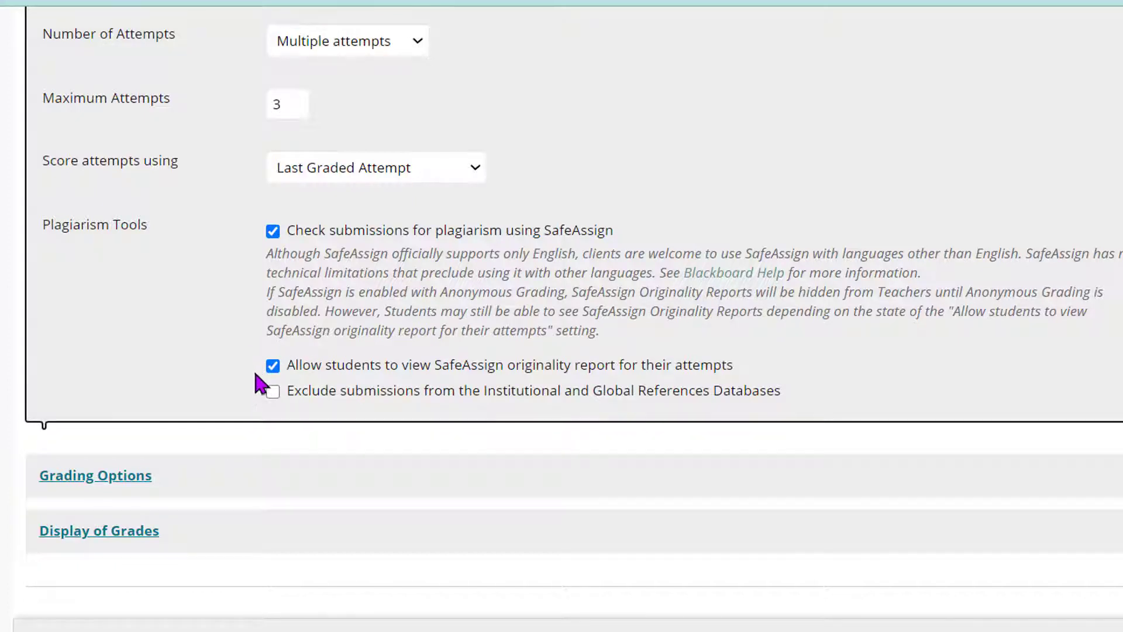
scroll(266, 377, "down", 1)
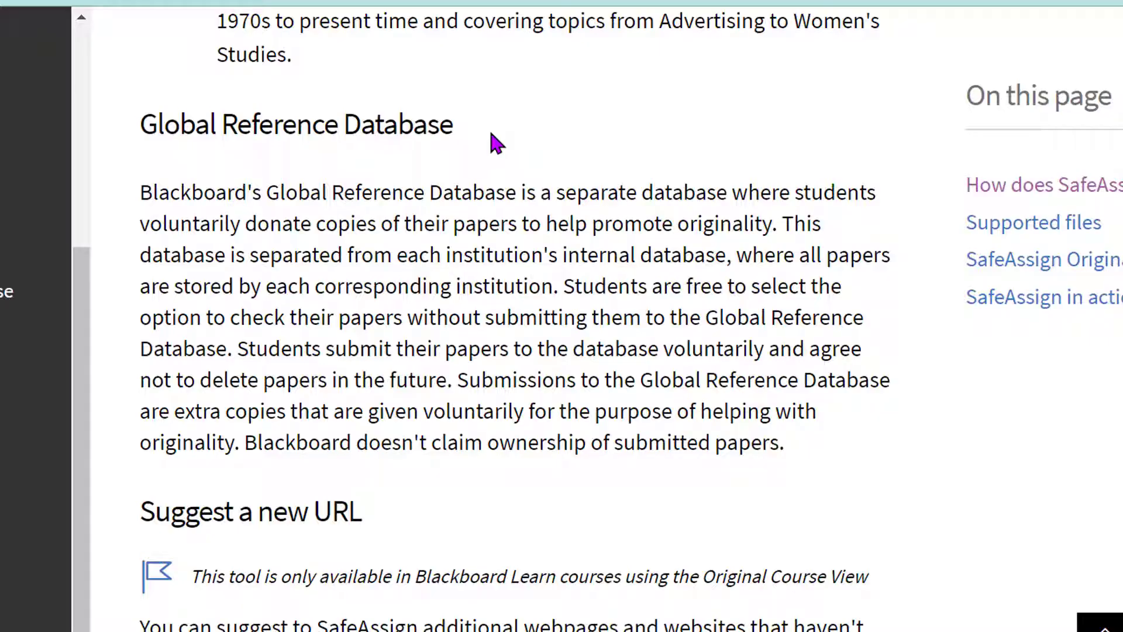
Step: Highlight the Institutional document archives description in SafeAssign's database list, then clear the highlight
scroll(496, 143, "up", 6)
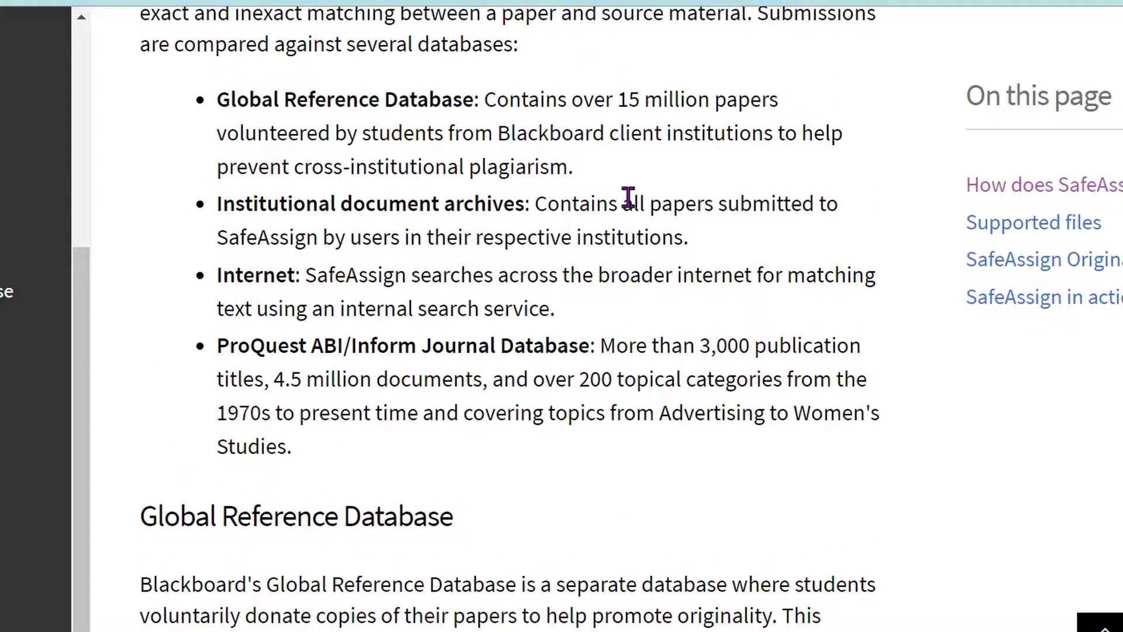
left_click(534, 204)
left_click_drag(584, 203, 712, 245)
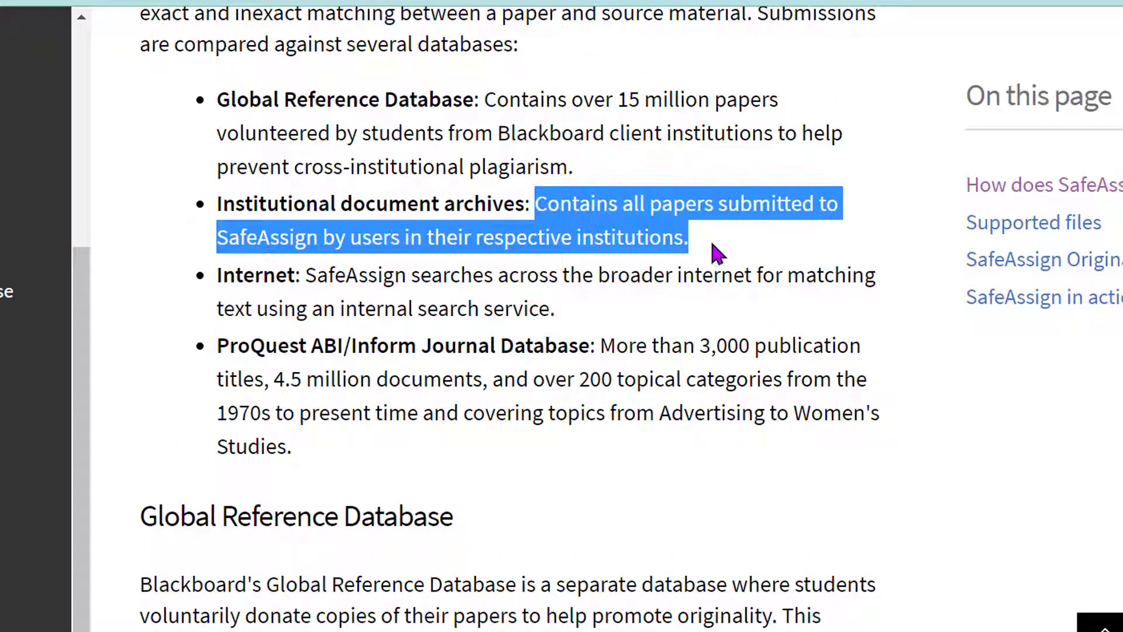
left_click(660, 479)
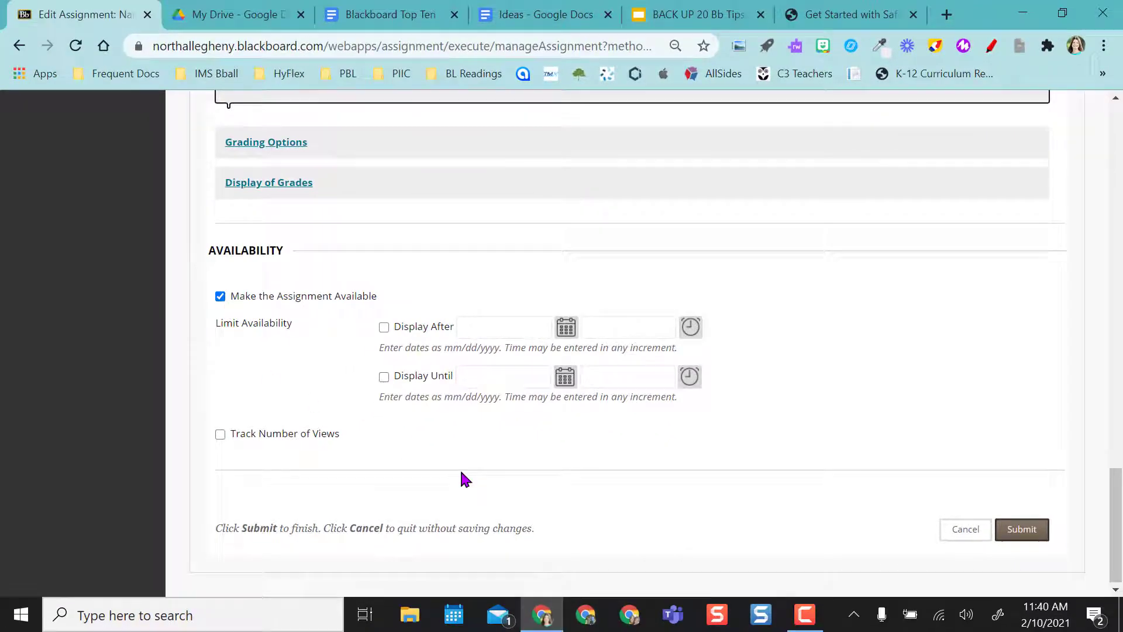
Step: Cancel the assignment edits and view Cotten's Resources in Student Preview
left_click(965, 534)
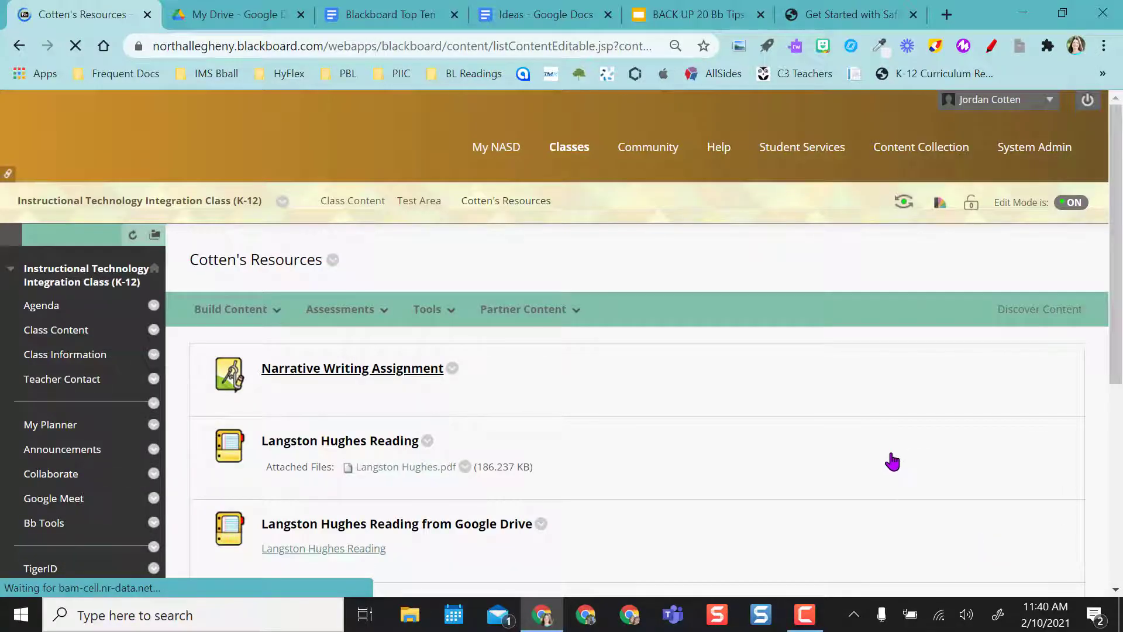
scroll(892, 462, "up", 1)
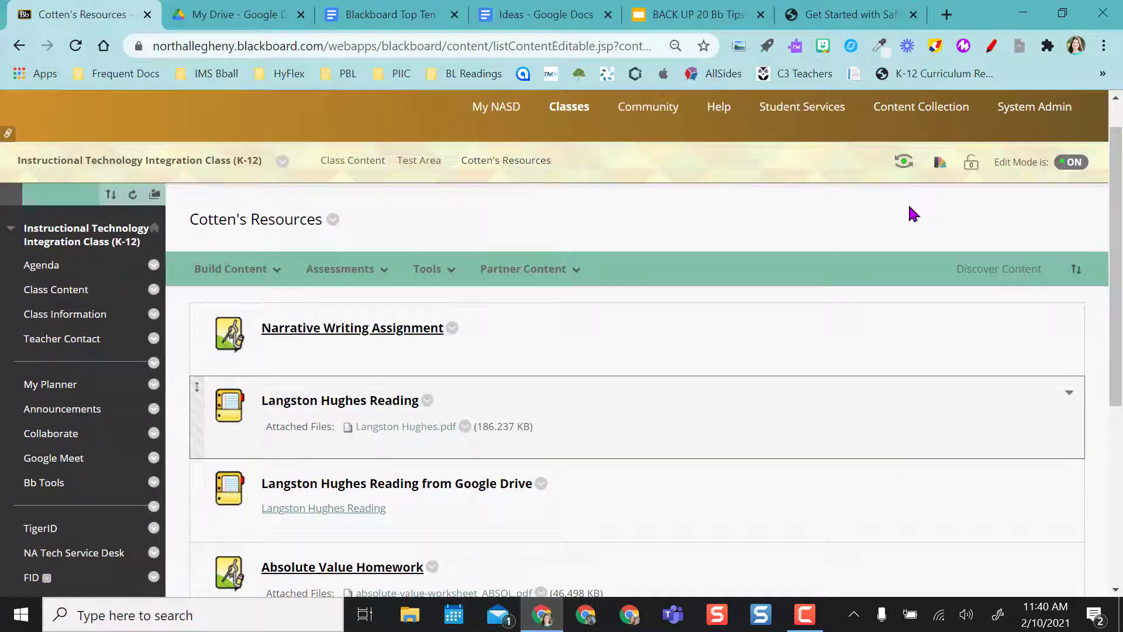
left_click(903, 168)
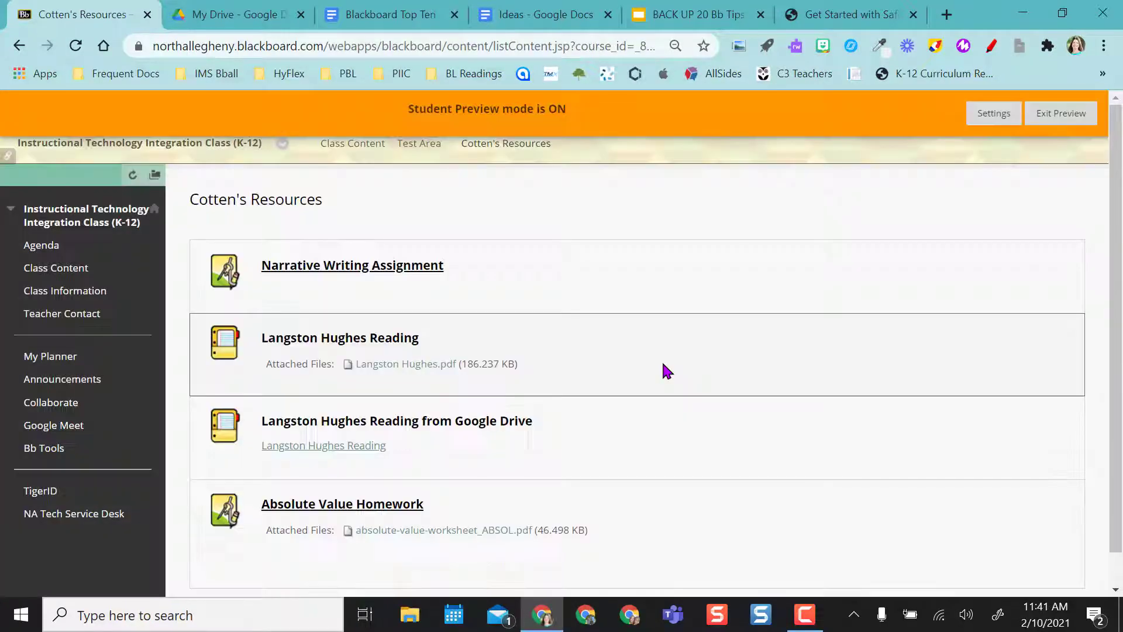
Step: Open Narrative Writing Assignment as a student and scroll to Assignment Submission
left_click(349, 268)
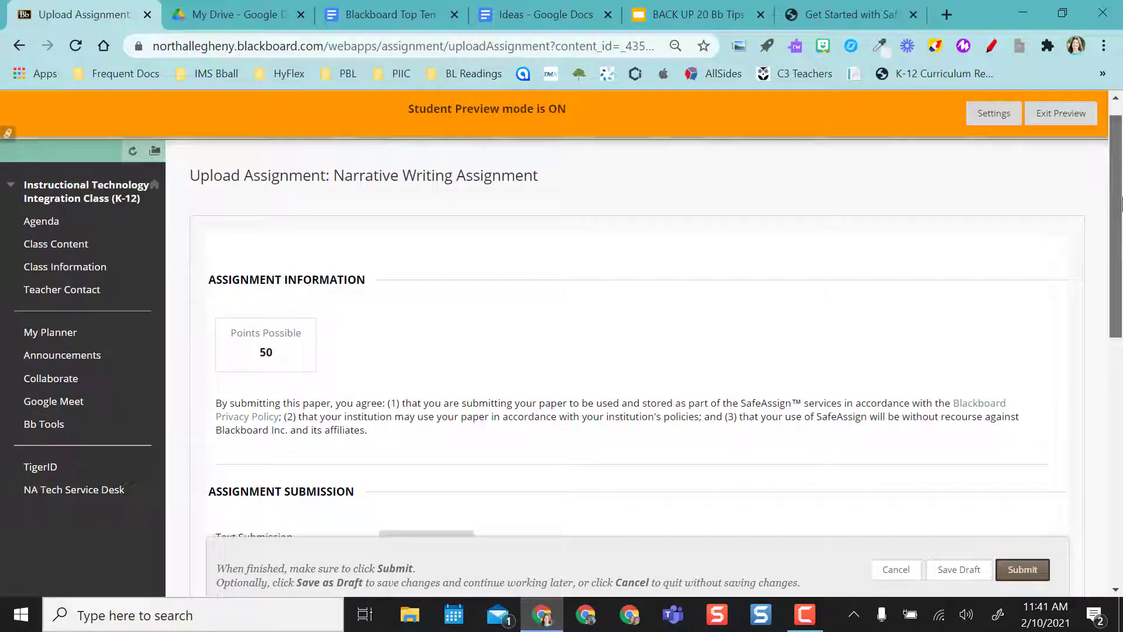
left_click_drag(1117, 209, 1122, 333)
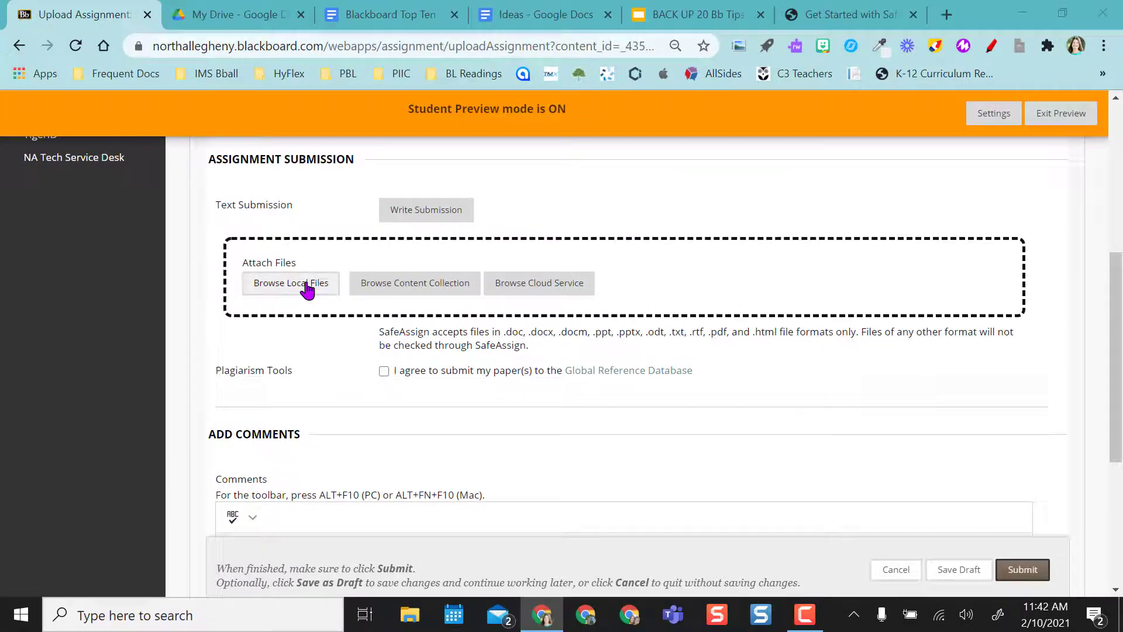
Step: Attach A - Narrative Writing Assignment.pdf from Downloads and submit the attempt
left_click(307, 289)
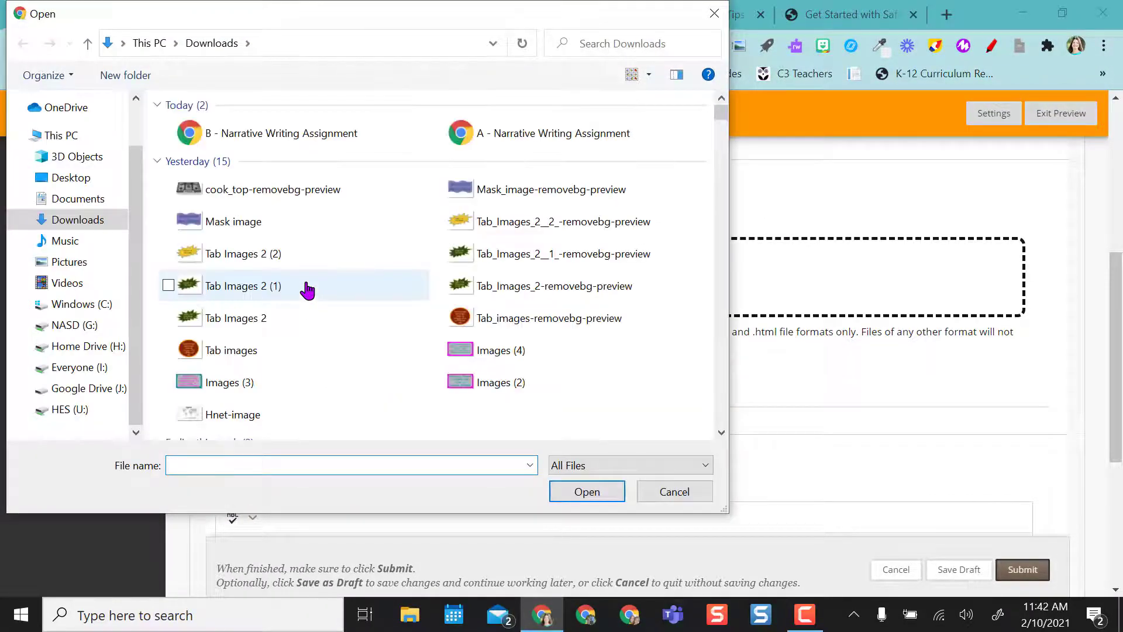
left_click(509, 134)
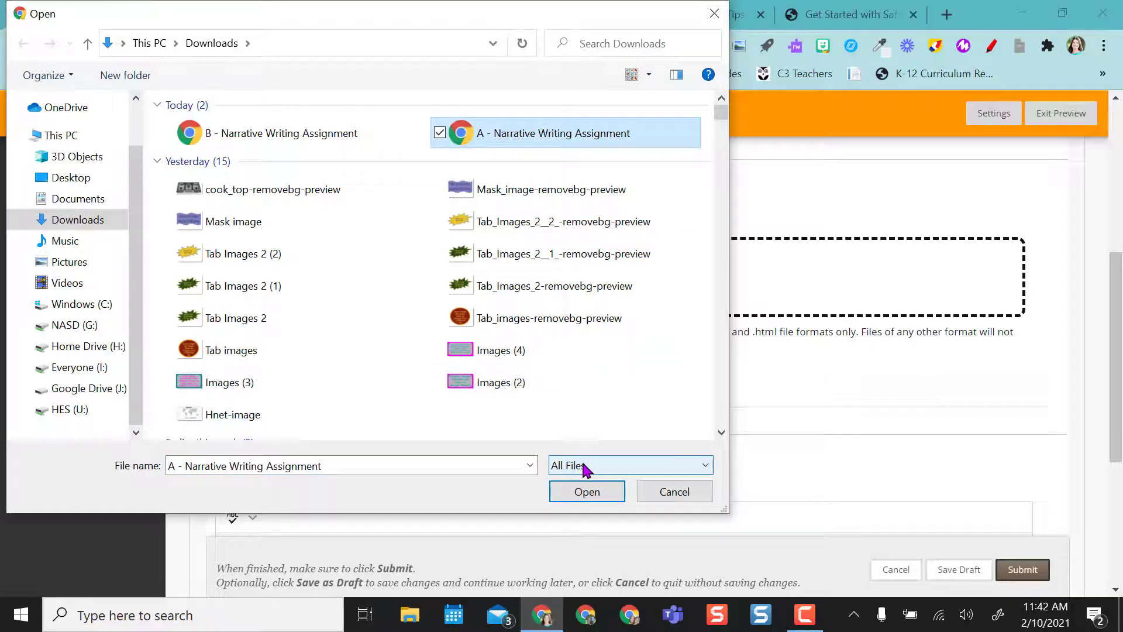
left_click(587, 491)
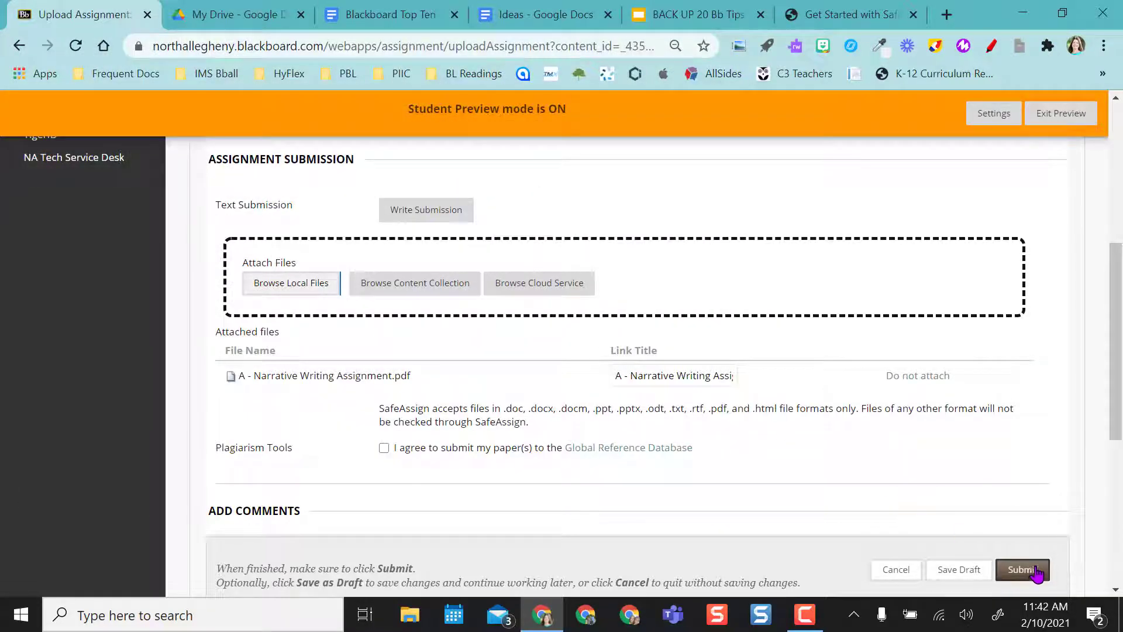
left_click(1030, 571)
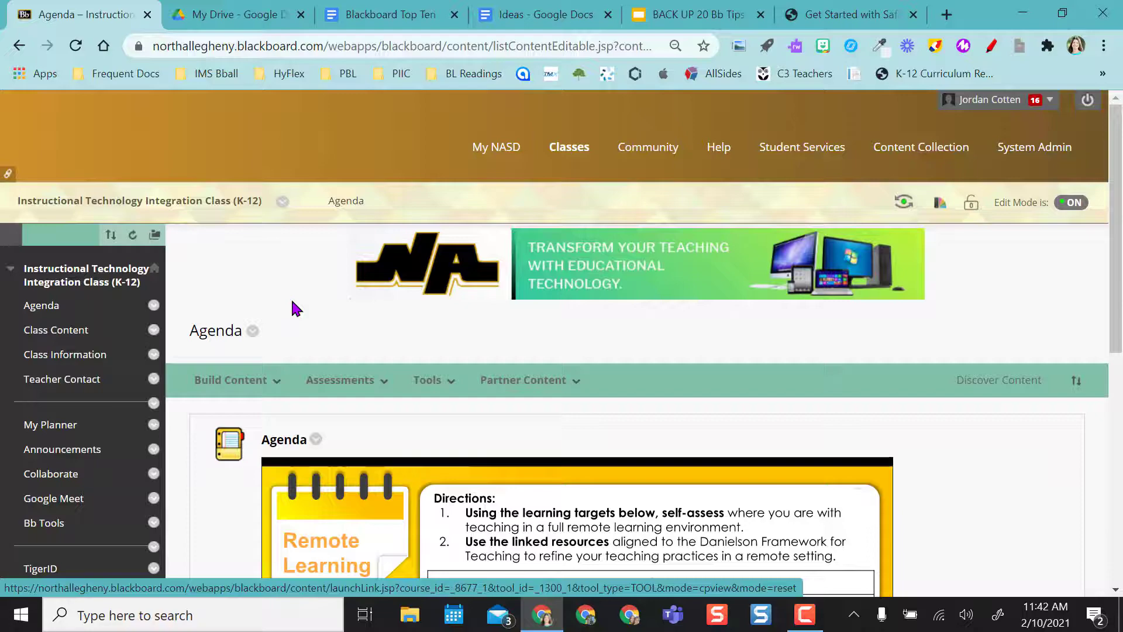
Step: Open the Grade Center and select the preview user's Narrative Writing Assignment attempt
scroll(42, 426, "down", 8)
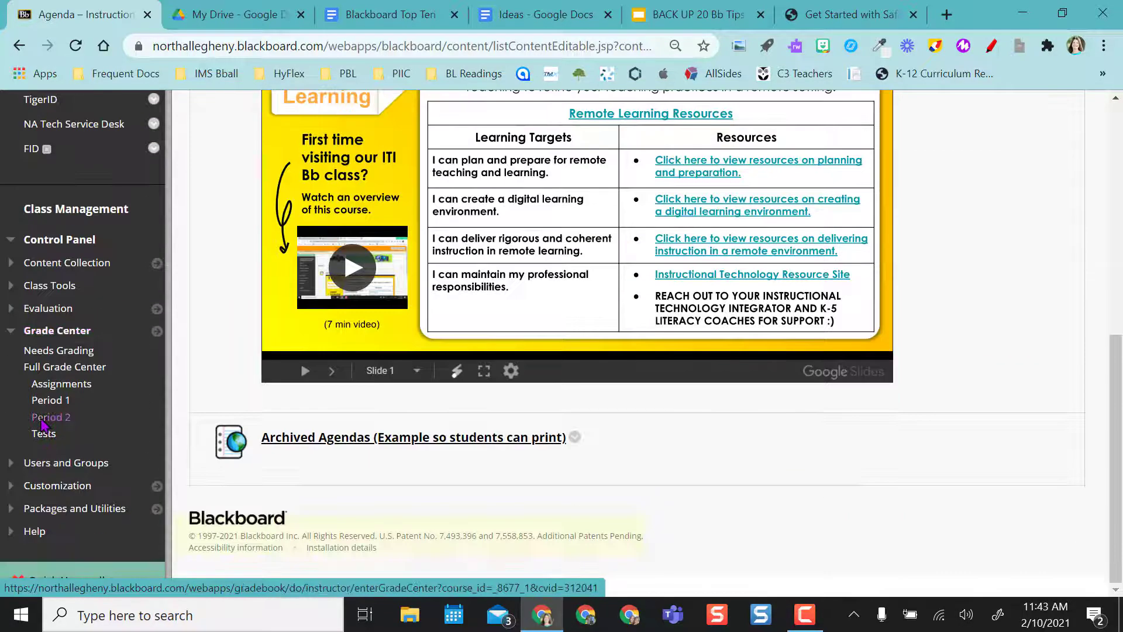
left_click(52, 385)
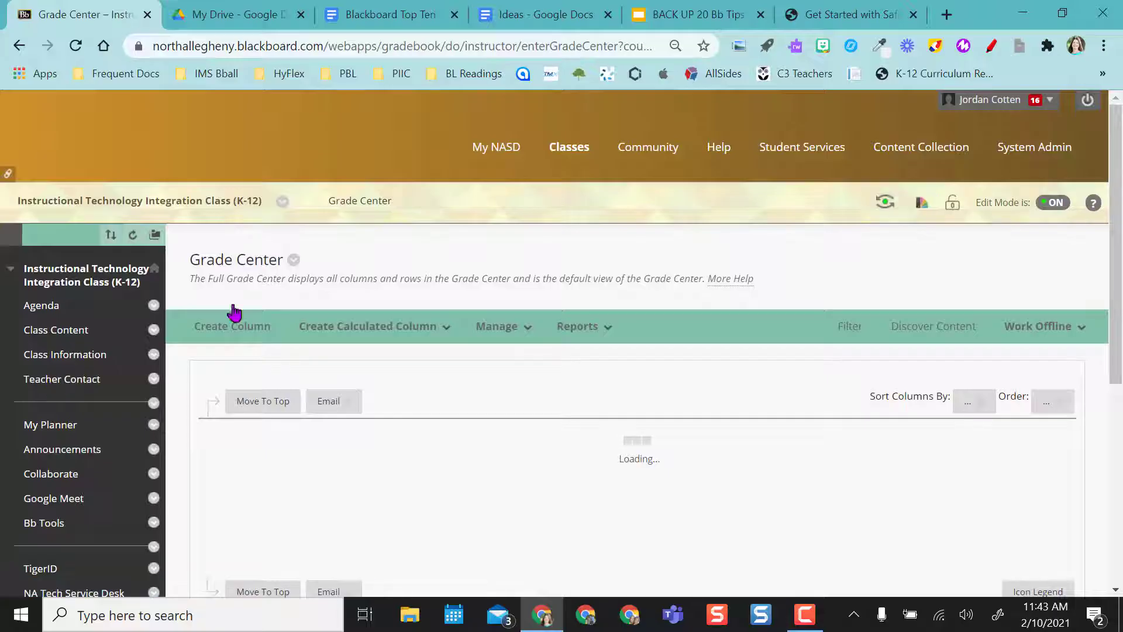
scroll(895, 446, "down", 6)
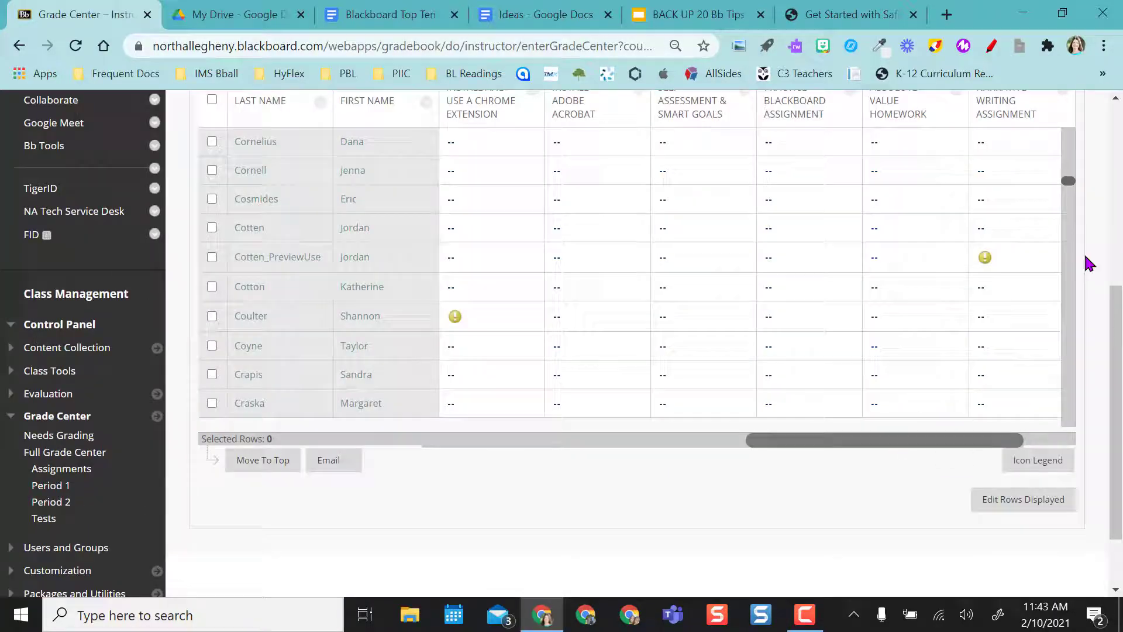
scroll(1113, 331, "up", 1)
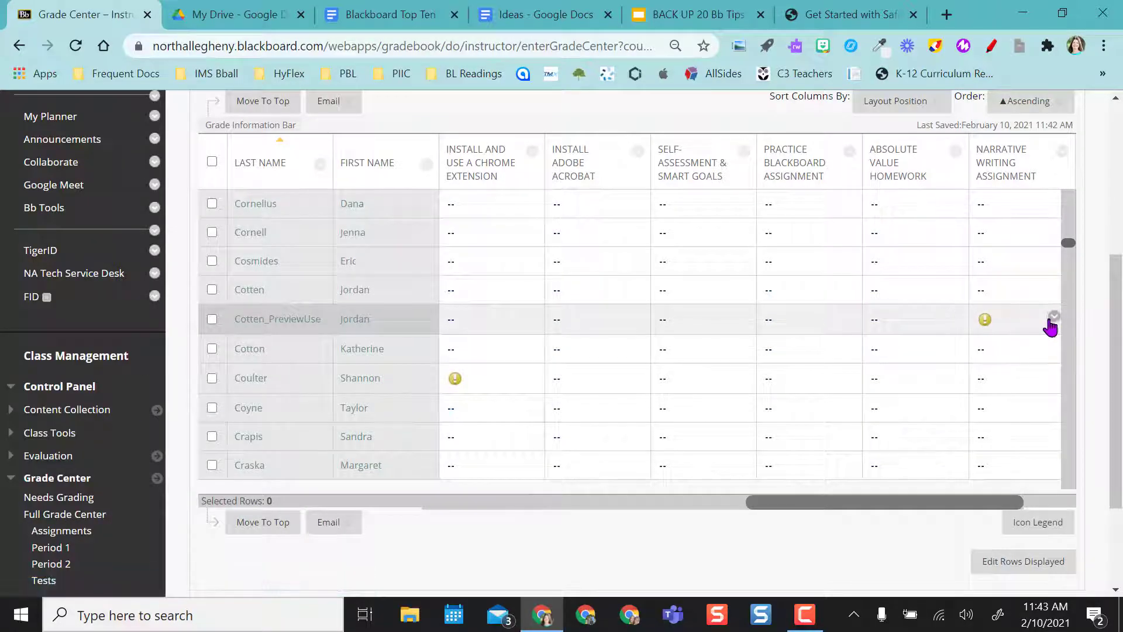
left_click(1054, 317)
Step: Open the Example A attempt and expand its SafeAssign details, showing a 0% overall match
left_click(973, 387)
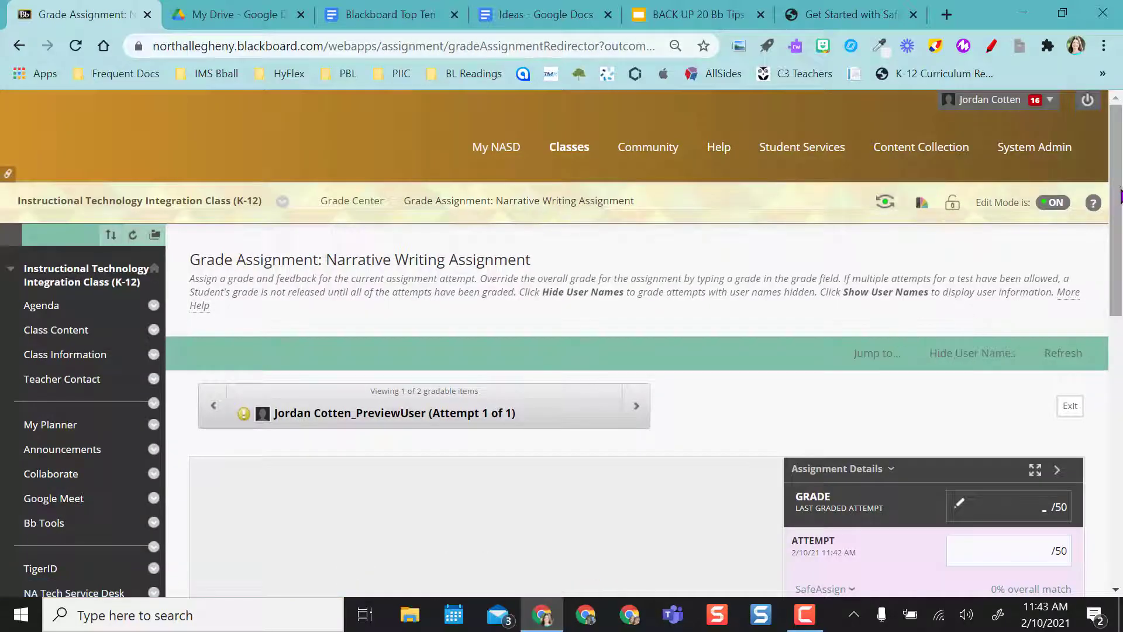
left_click_drag(1120, 195, 1120, 304)
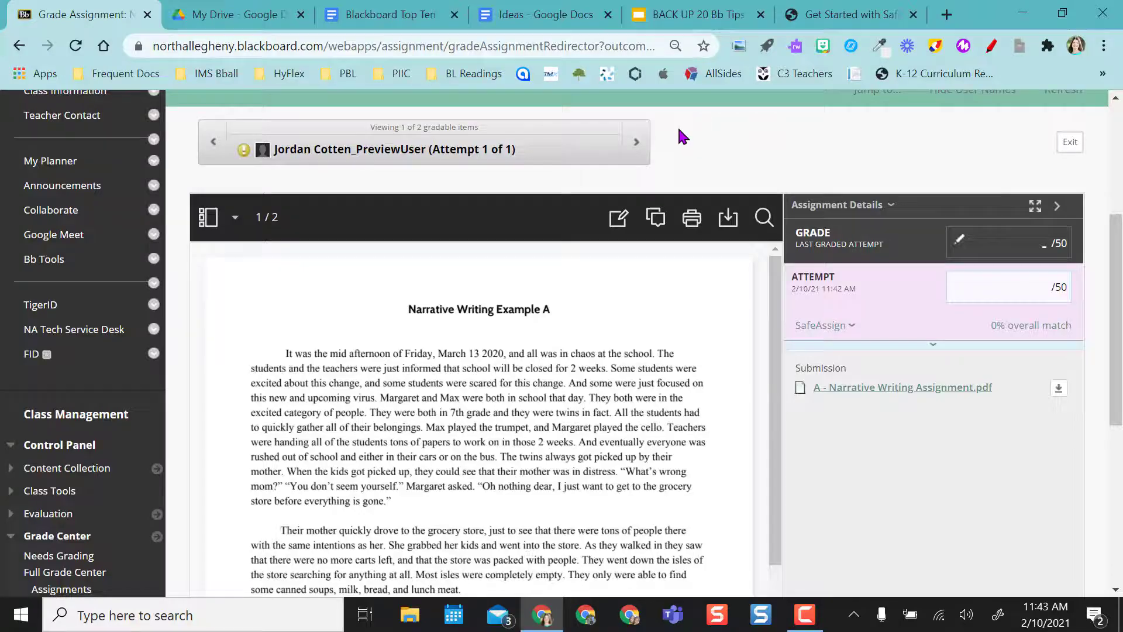
scroll(654, 396, "down", 10)
scroll(655, 396, "up", 10)
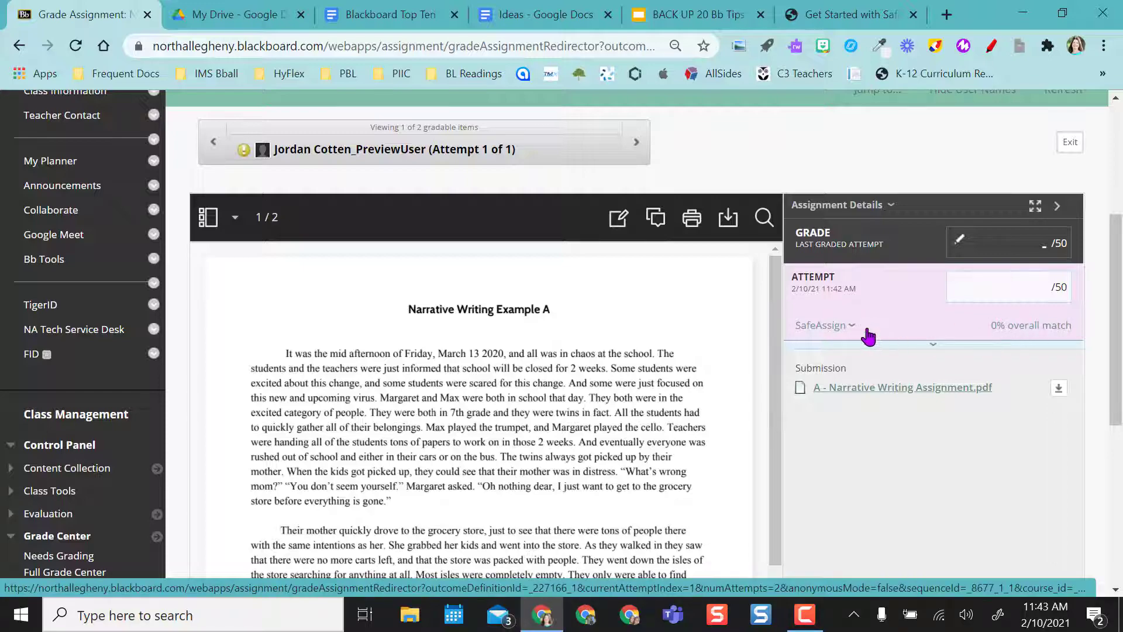
left_click(853, 332)
scroll(852, 332, "up", 5)
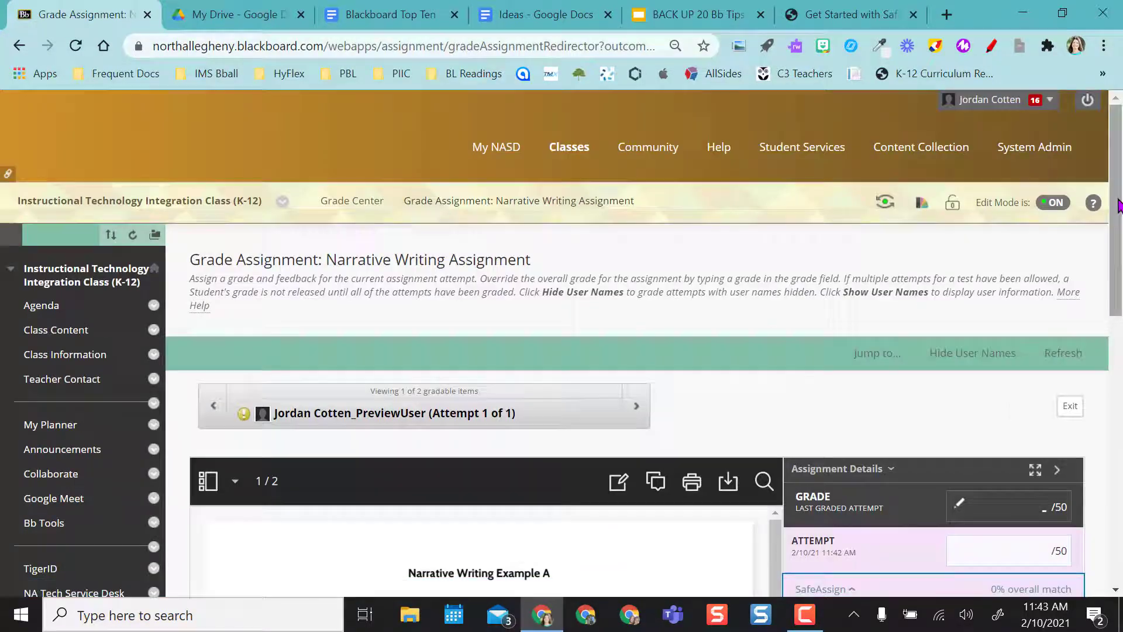
left_click_drag(1116, 117, 1120, 384)
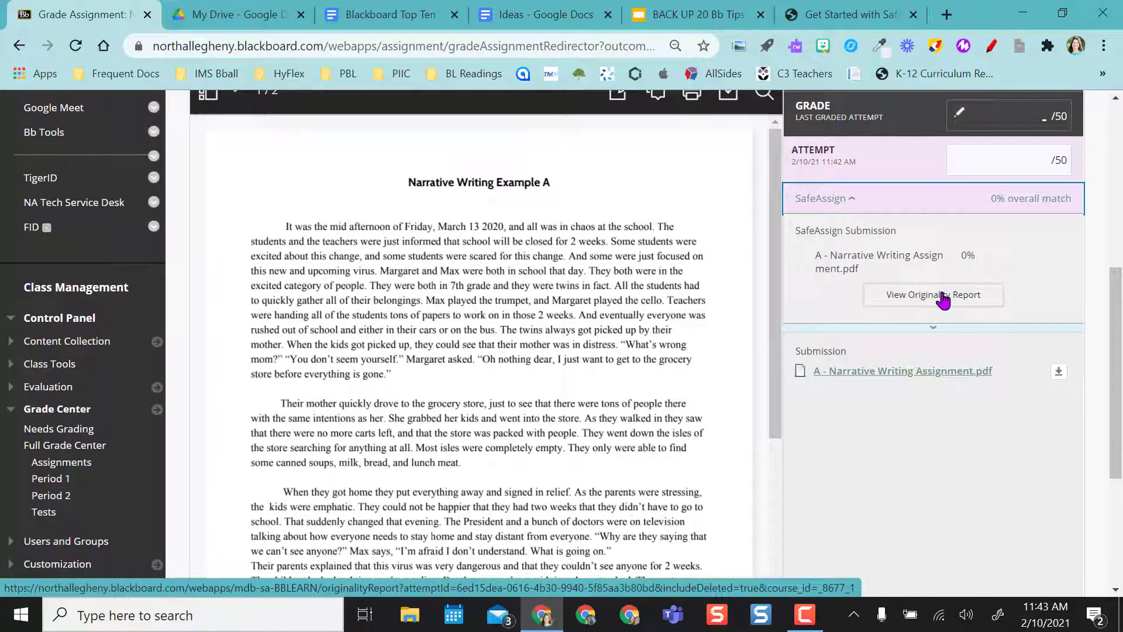
left_click(971, 300)
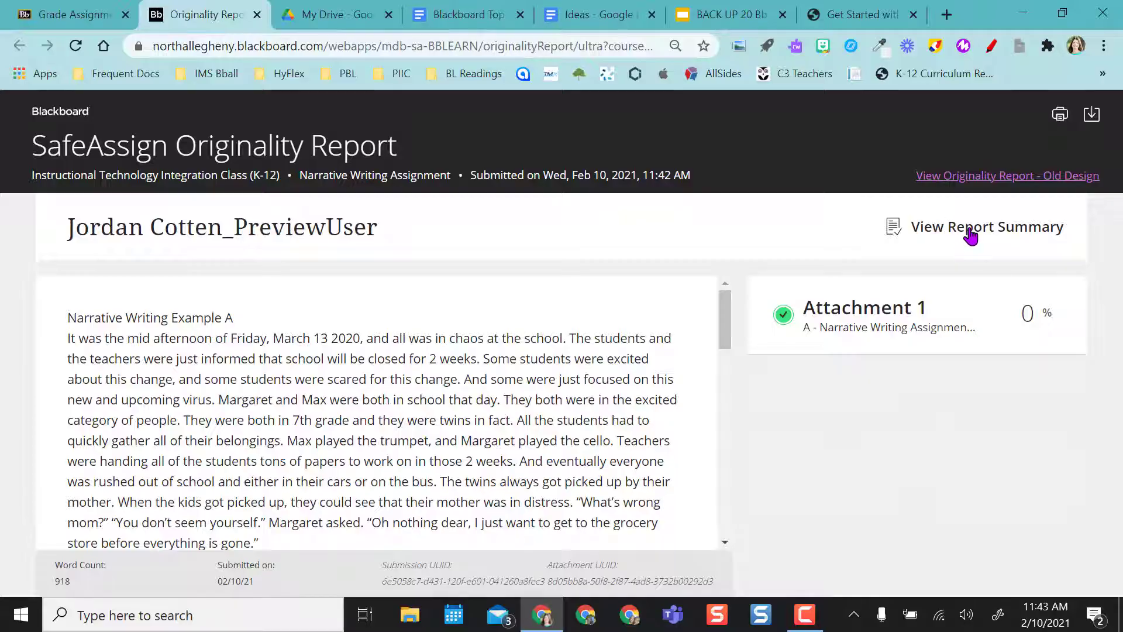
left_click(971, 234)
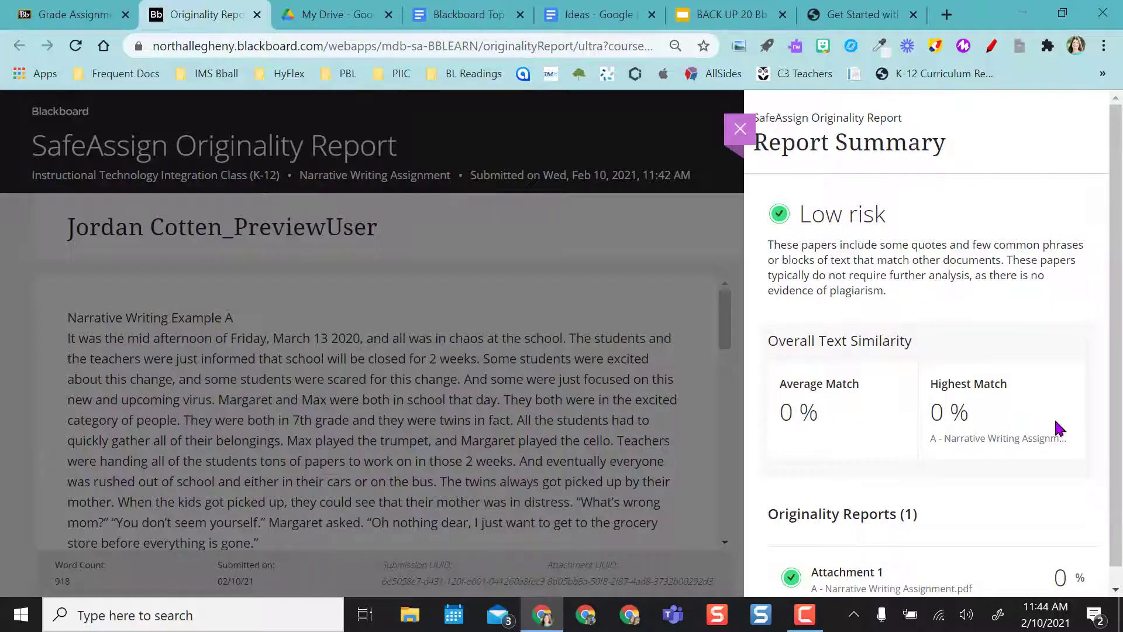
scroll(995, 472, "down", 1)
scroll(994, 477, "up", 1)
left_click(740, 130)
key("ctrl+w")
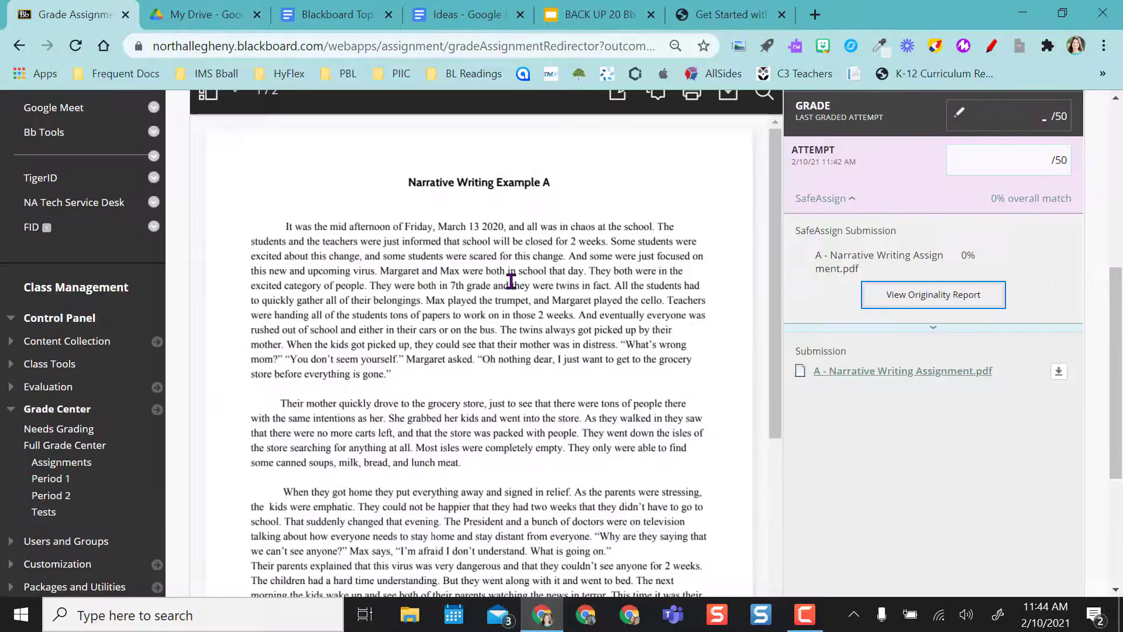
scroll(509, 292, "up", 5)
Step: Advance to Narrative Writing Example B and expand its SafeAssign details showing 86% match
left_click(640, 316)
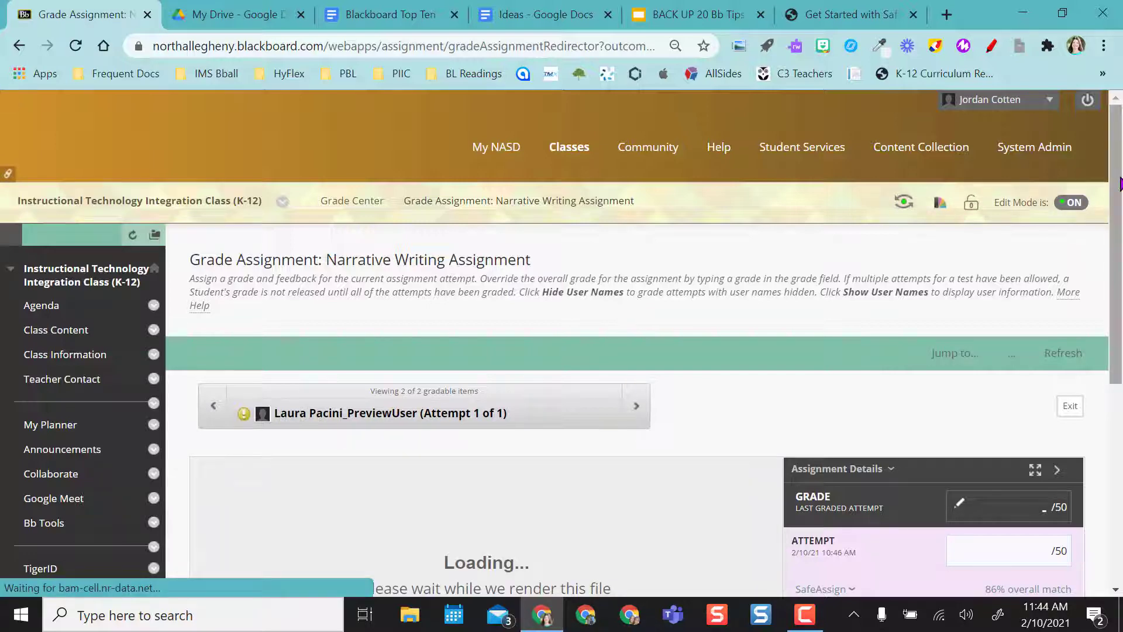
scroll(1032, 253, "down", 6)
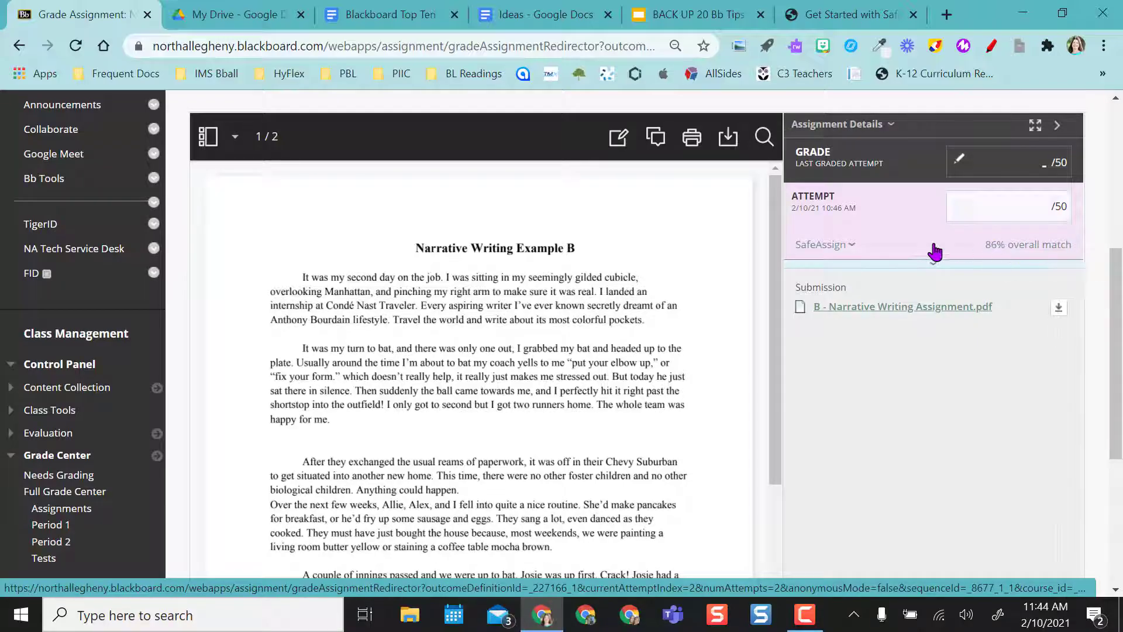
left_click(852, 246)
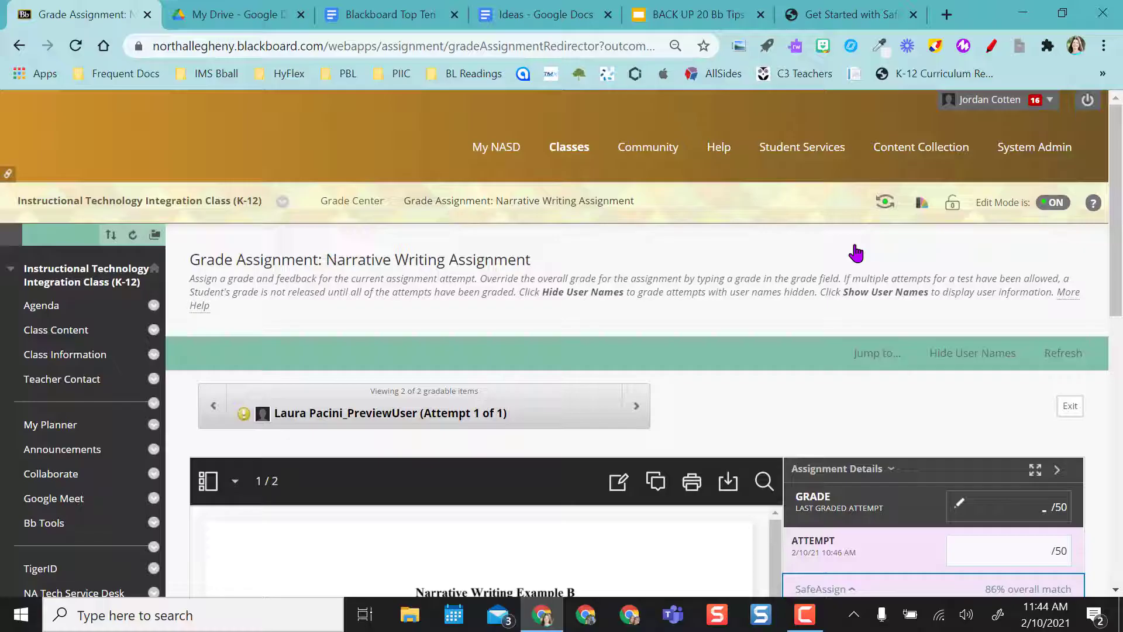
left_click_drag(1120, 204, 1121, 350)
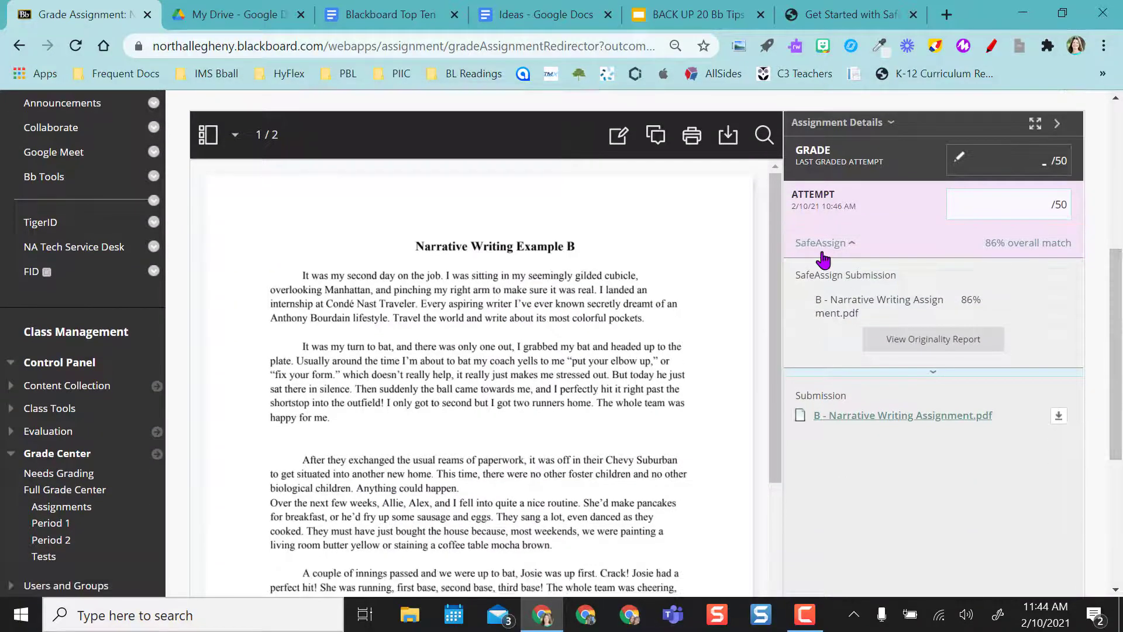
Step: Open Example B's originality report, read the High risk summary, and close the summary
left_click(929, 350)
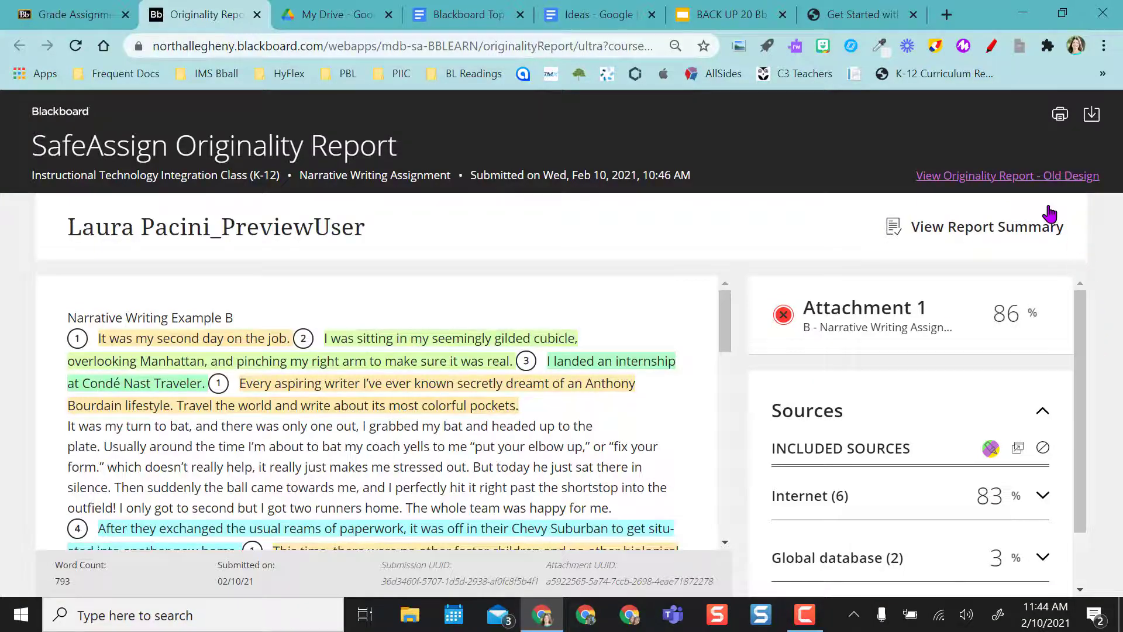
left_click(987, 231)
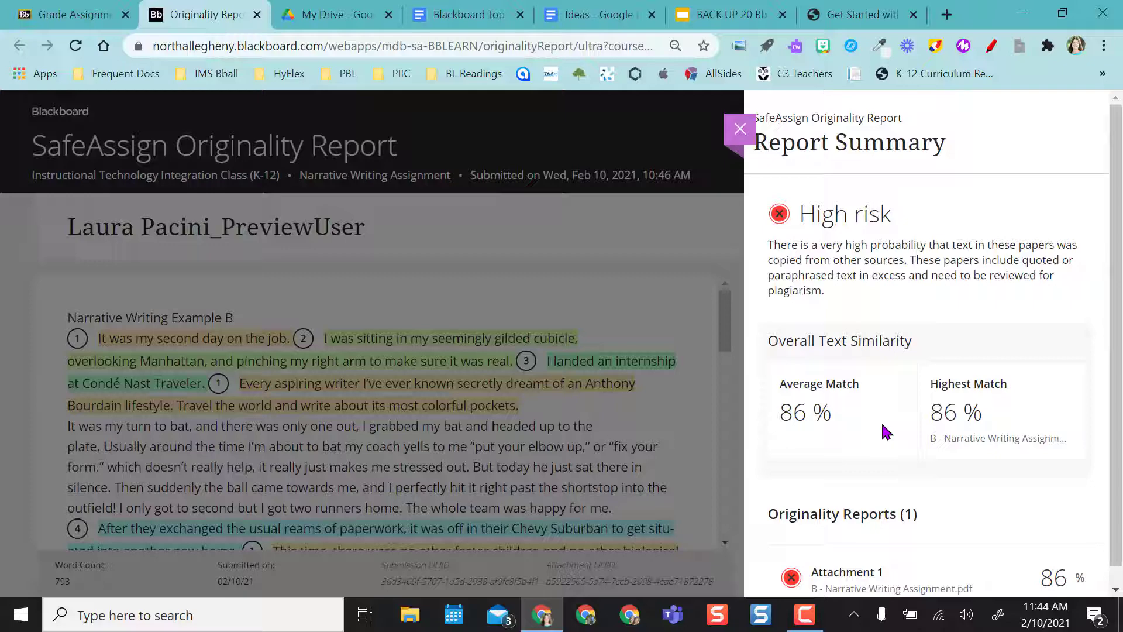
scroll(896, 421, "down", 1)
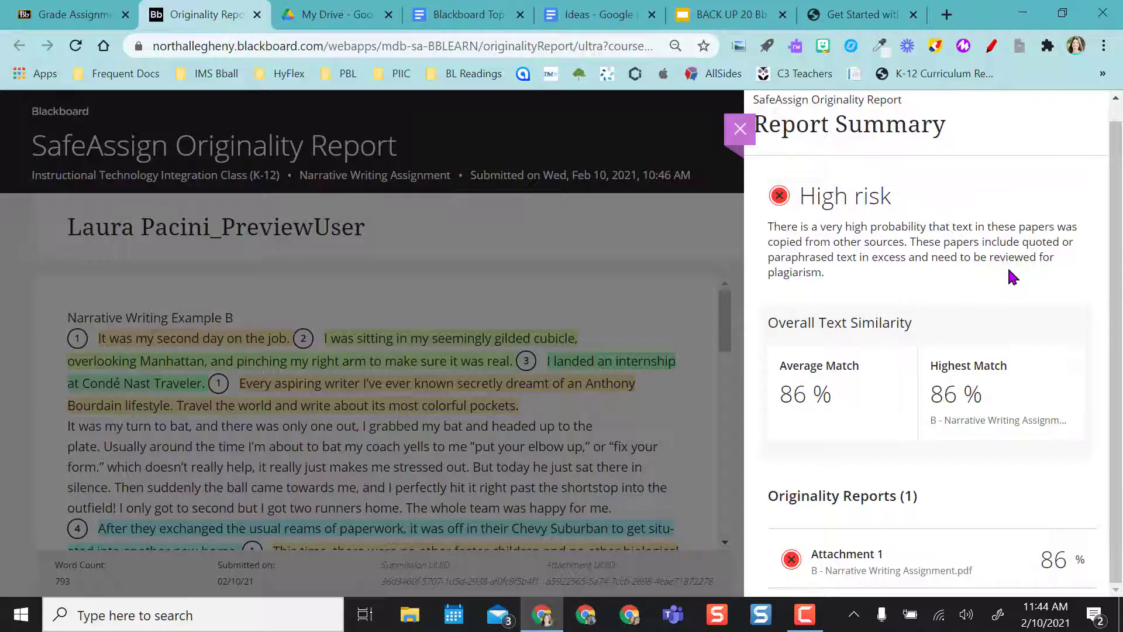
left_click(740, 129)
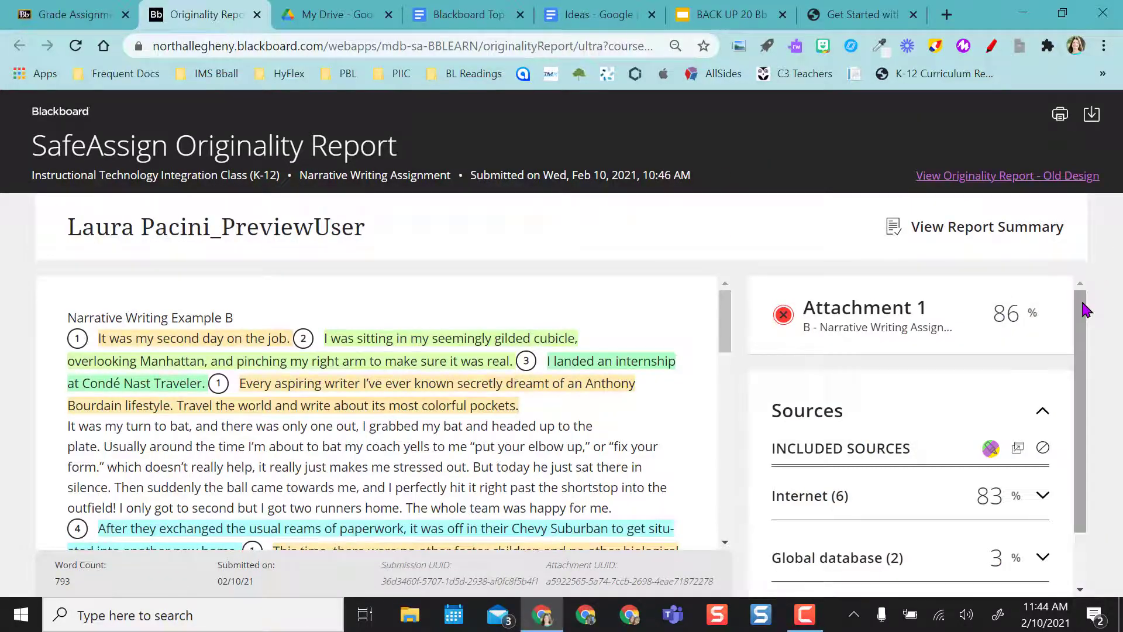
scroll(1090, 351, "down", 2)
scroll(1089, 369, "down", 1)
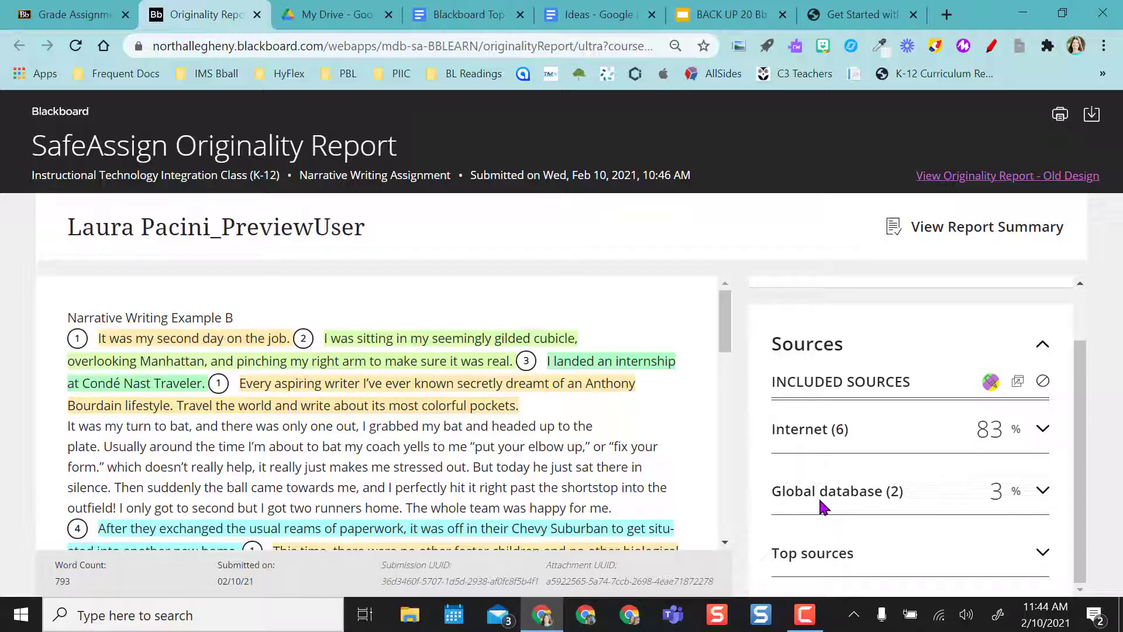
Step: Review the two Global database matches, then list the six Internet sources, including prepscholar and nownovel
left_click(913, 496)
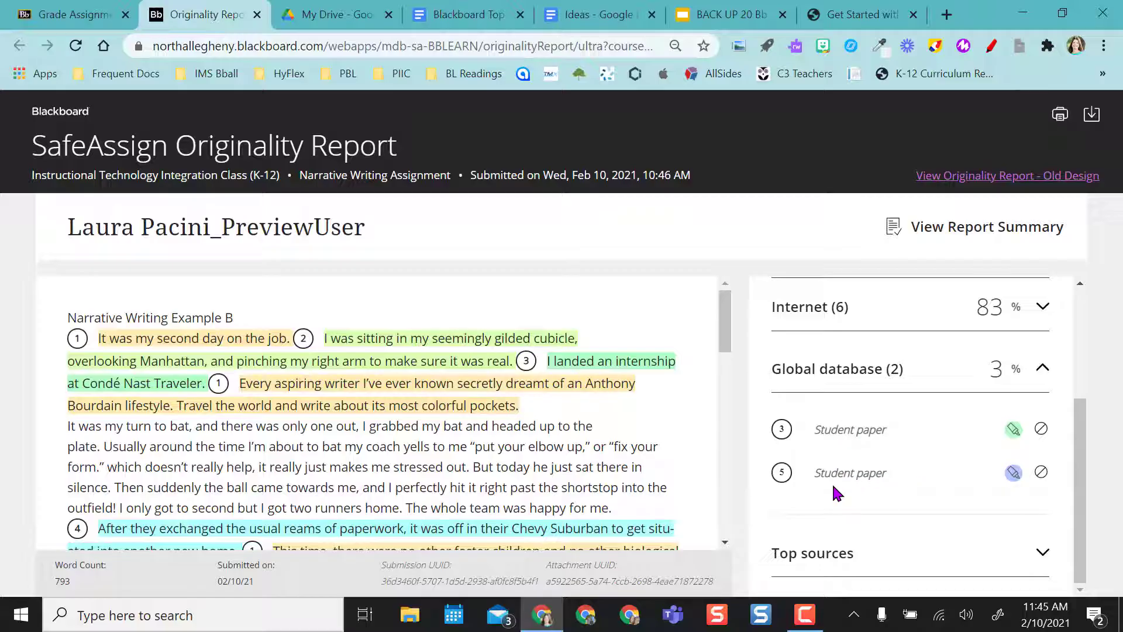
left_click(1053, 372)
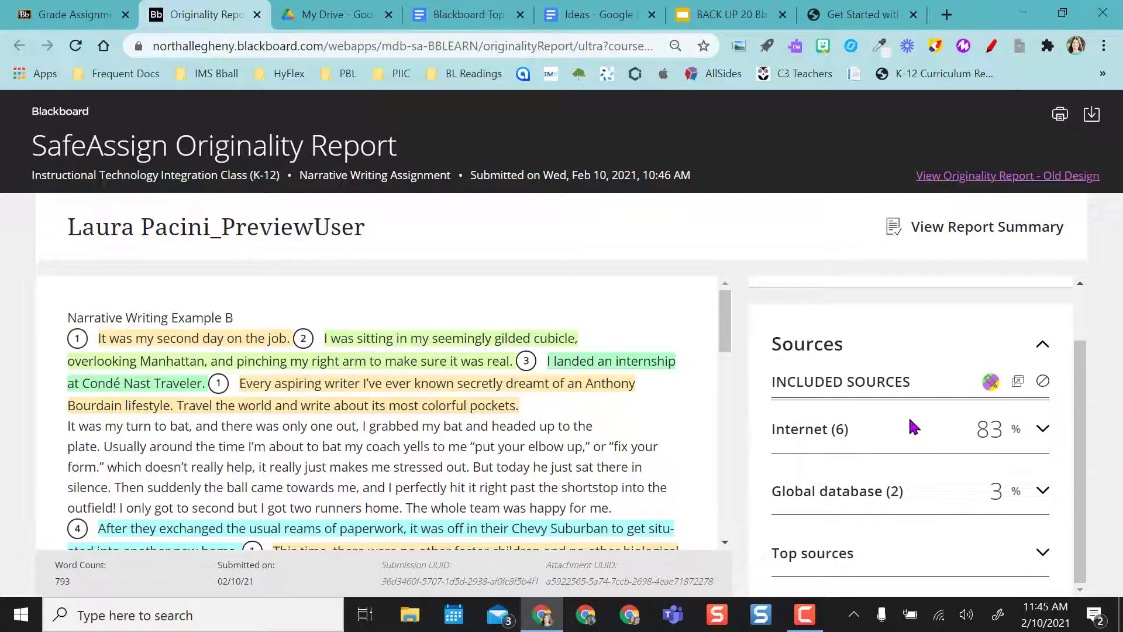
left_click(1042, 434)
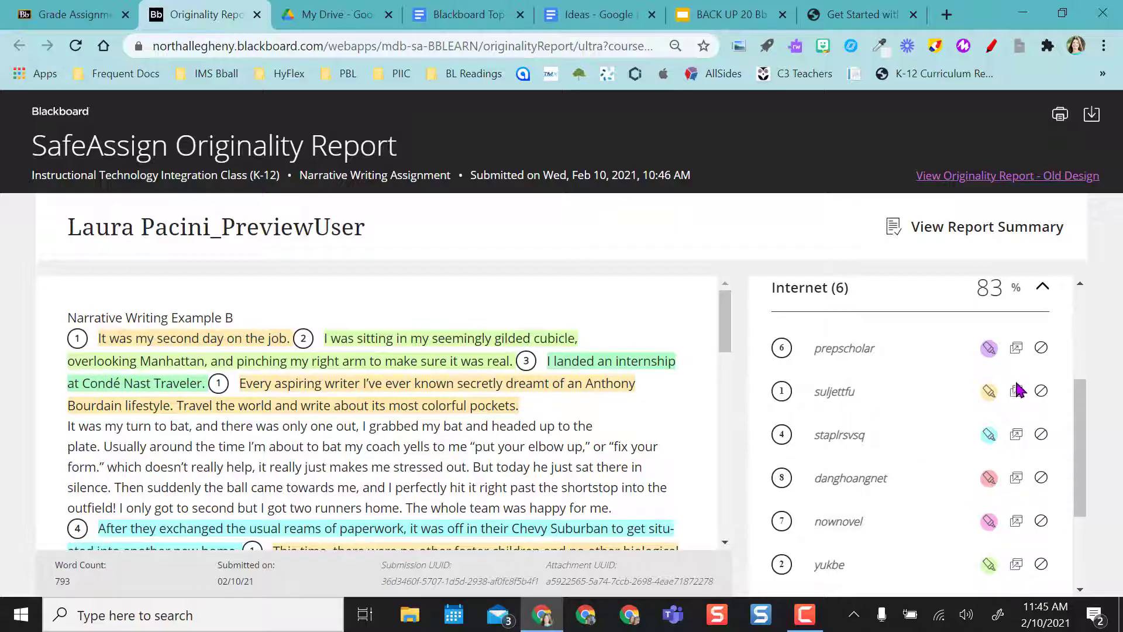
scroll(1018, 390, "down", 10)
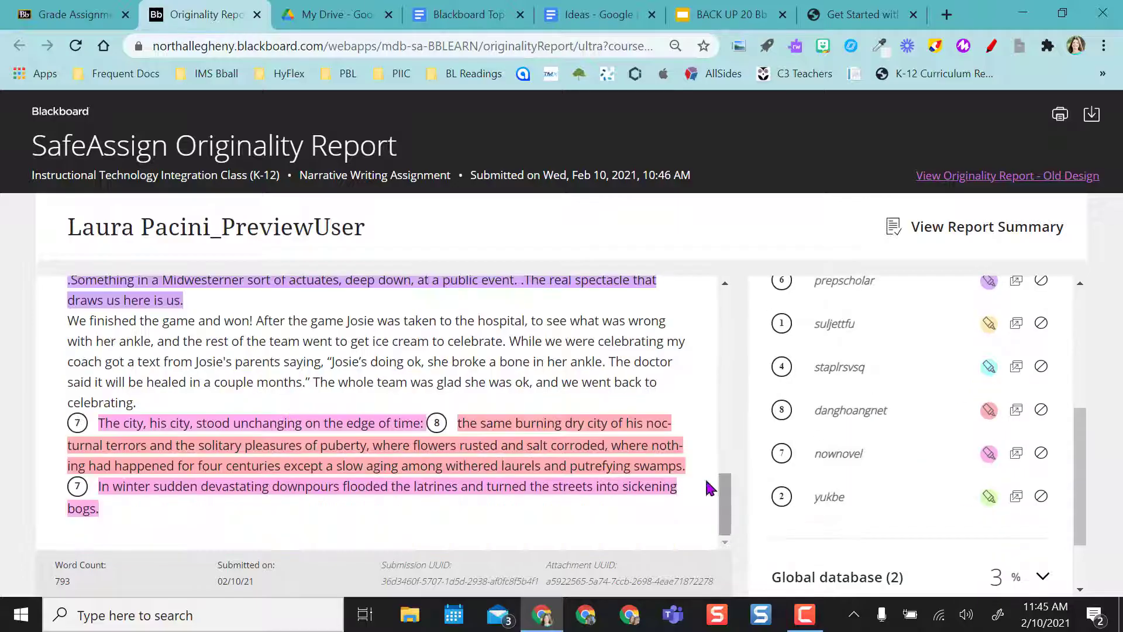
left_click(1017, 458)
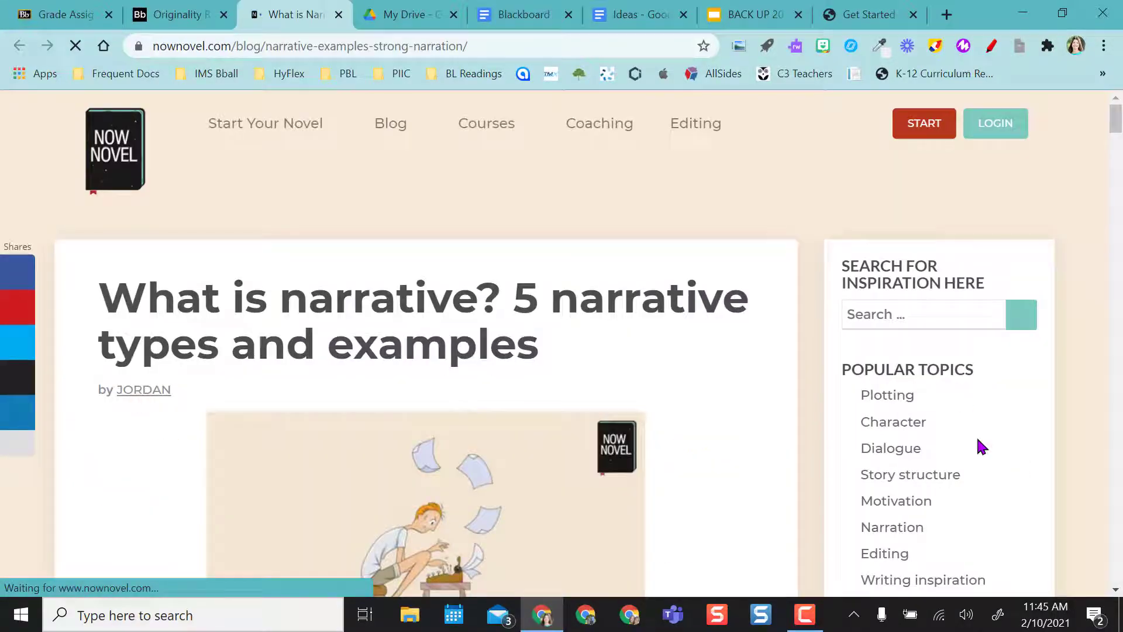
left_click_drag(1118, 108, 1118, 193)
key("ctrl+w")
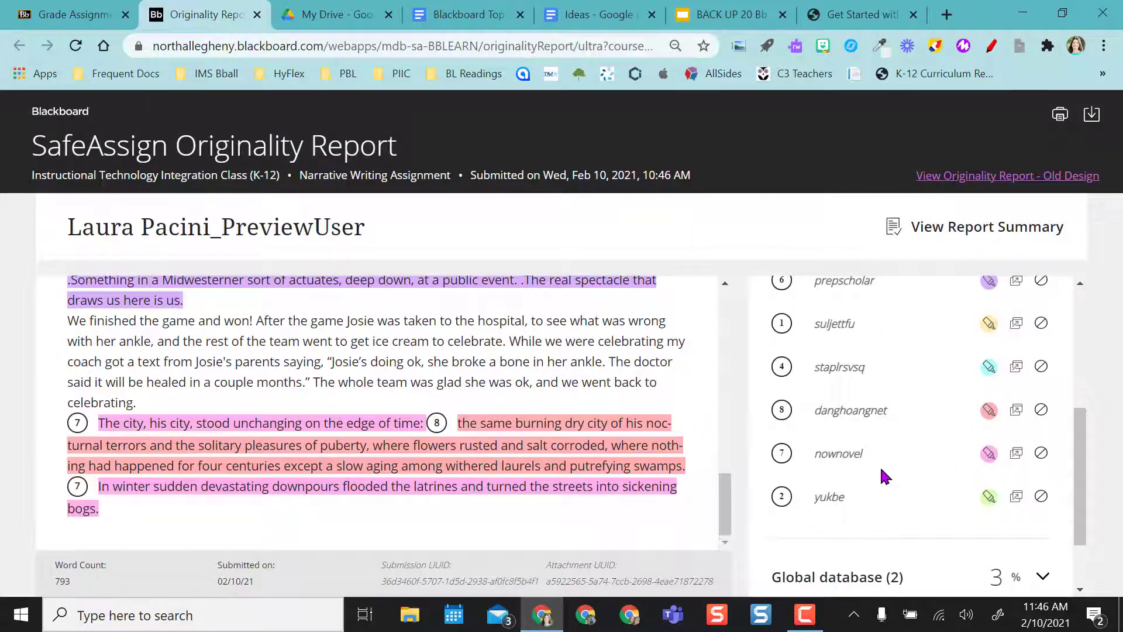
Step: Check the two Global database student paper matches, then close Example B's originality report
left_click_drag(1085, 453, 1085, 547)
left_click(1041, 491)
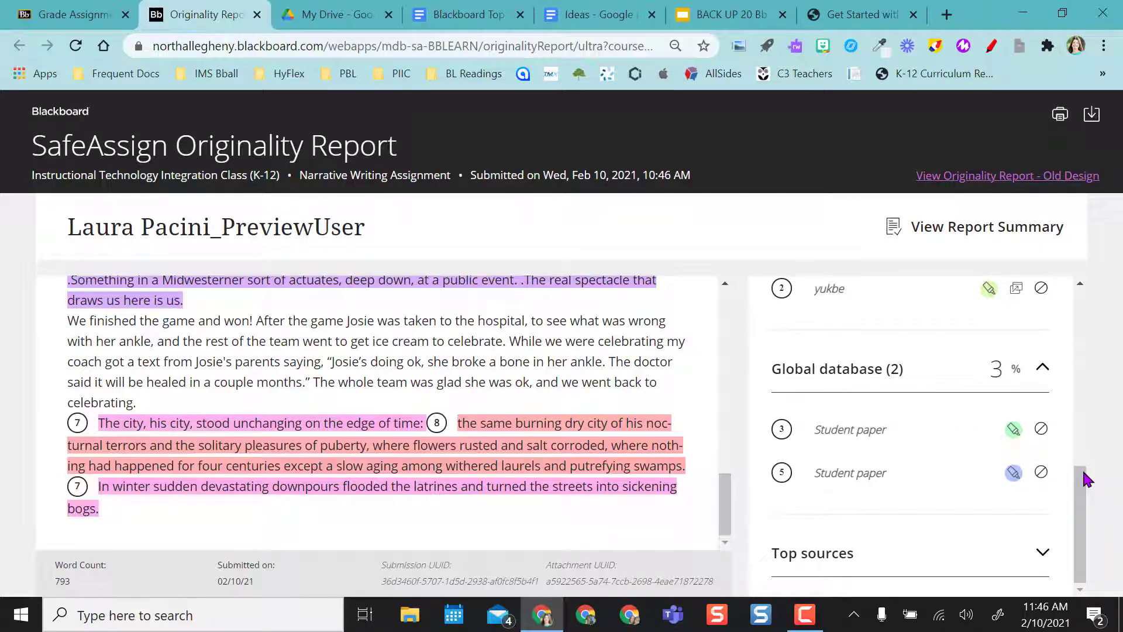
left_click_drag(728, 504, 731, 302)
left_click_drag(1089, 529, 1086, 327)
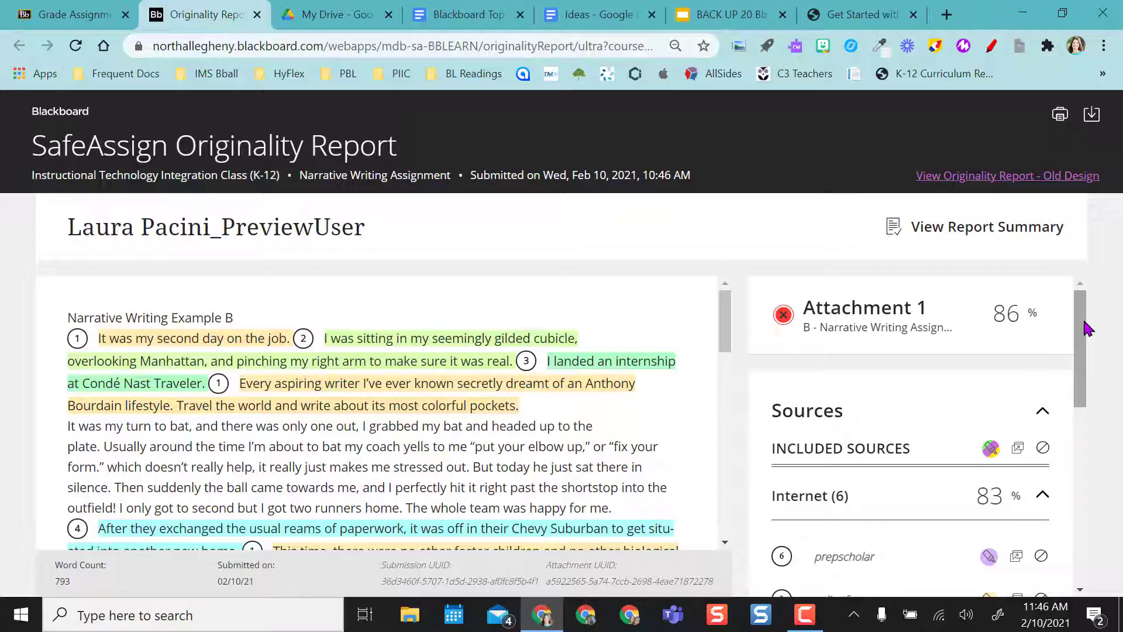
key("ctrl+w")
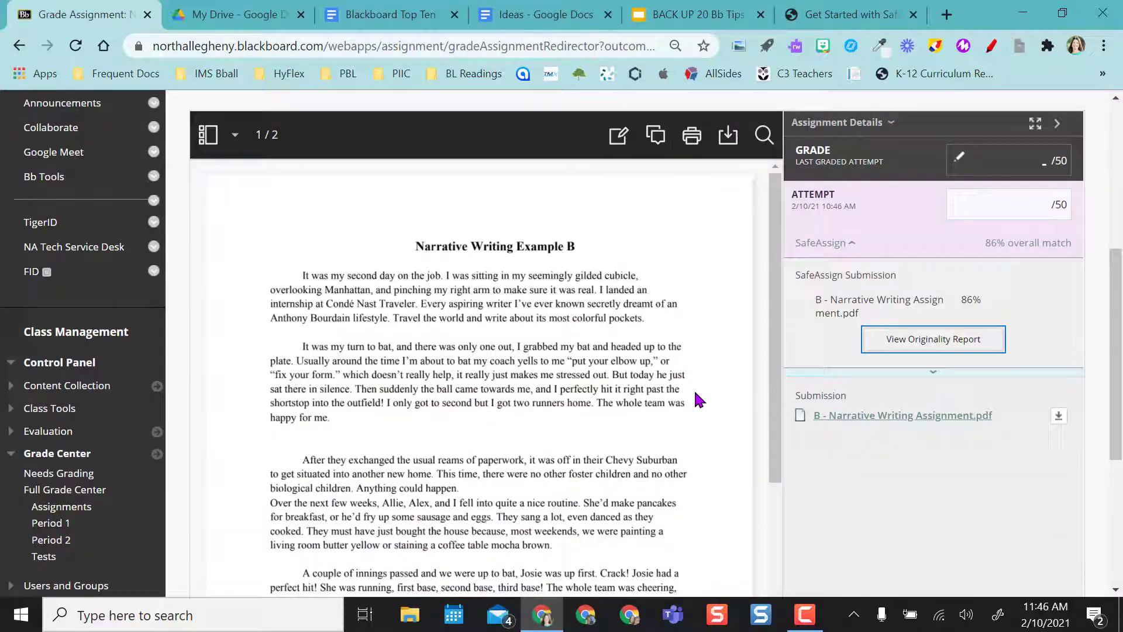